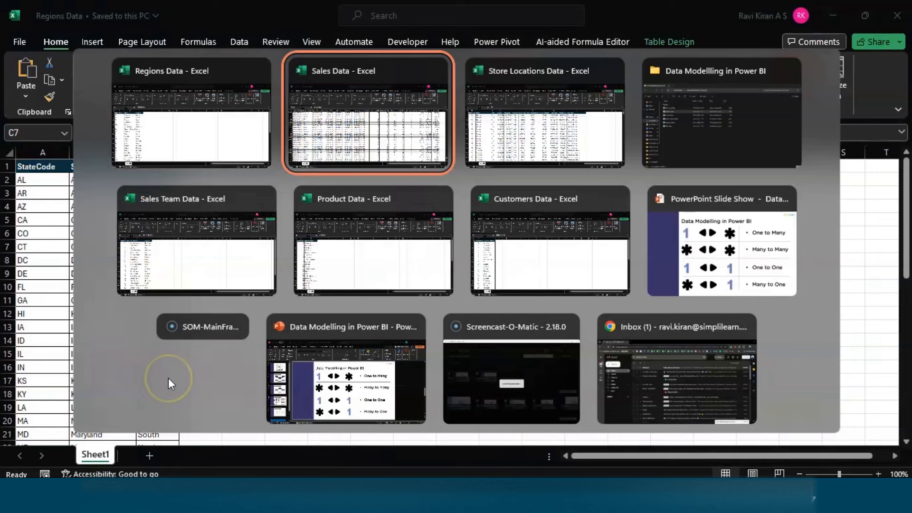
# Switch to the Sales Data workbook and examine the Sales Channel column of its sales table.
pyautogui.click(300, 346)
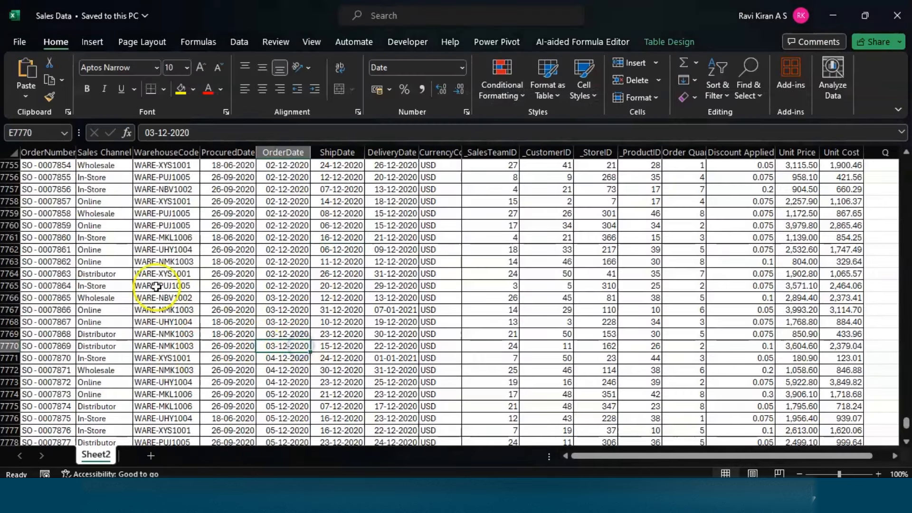
pyautogui.click(104, 153)
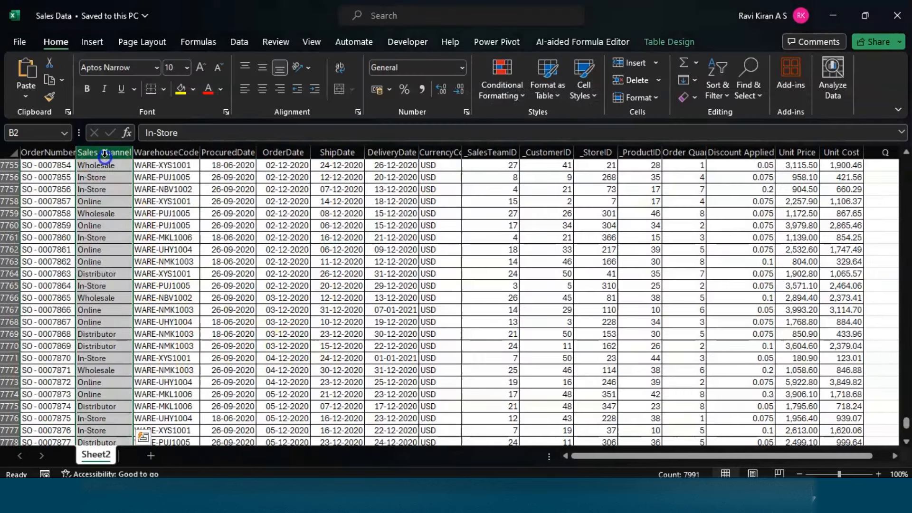
pyautogui.click(104, 176)
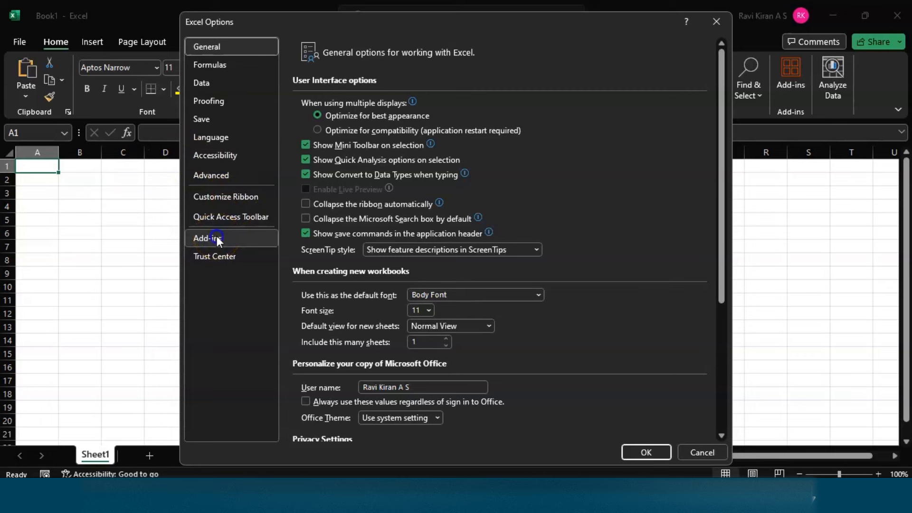
# Ensure the Microsoft Power Pivot for Excel COM add-in is enabled and check that its commands are available.
pyautogui.click(215, 237)
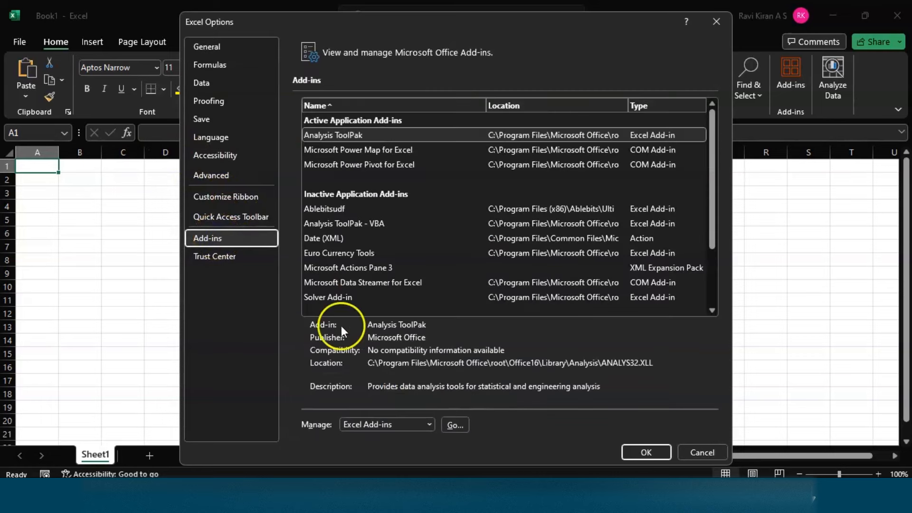
pyautogui.click(364, 424)
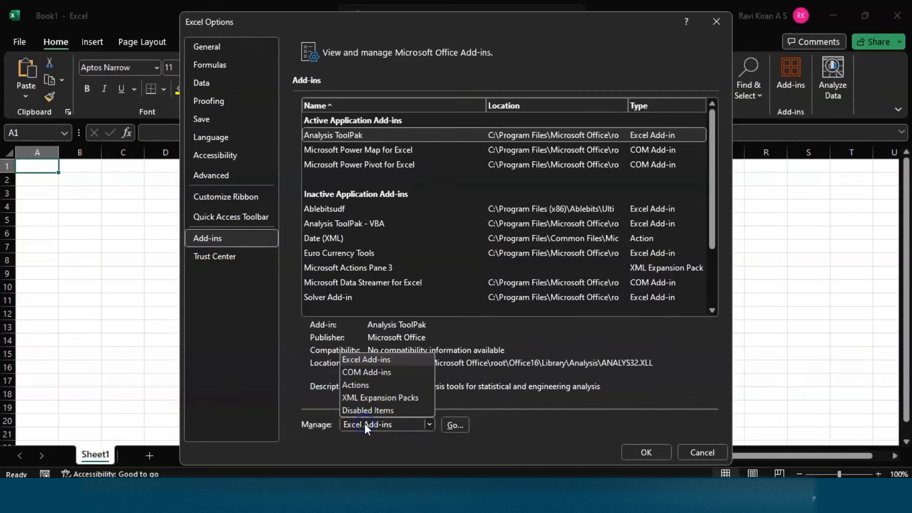
pyautogui.click(372, 373)
pyautogui.click(453, 422)
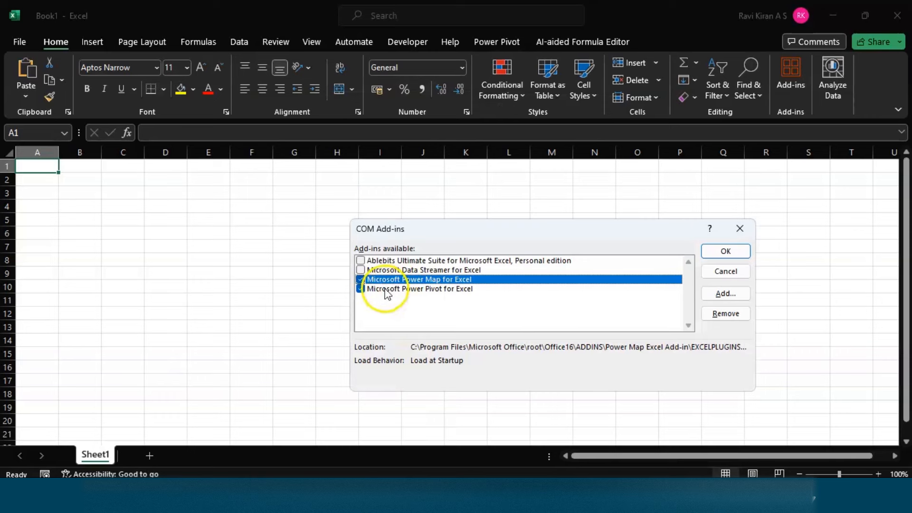
pyautogui.click(361, 289)
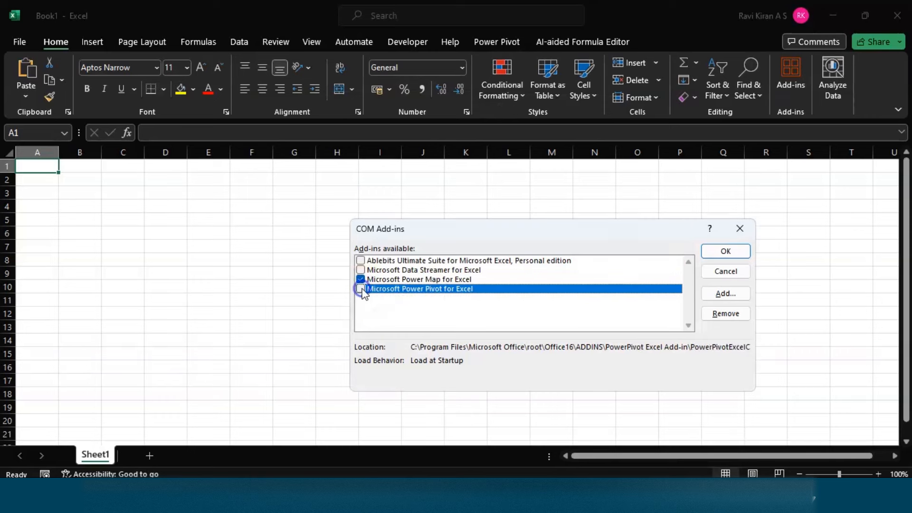
pyautogui.click(361, 290)
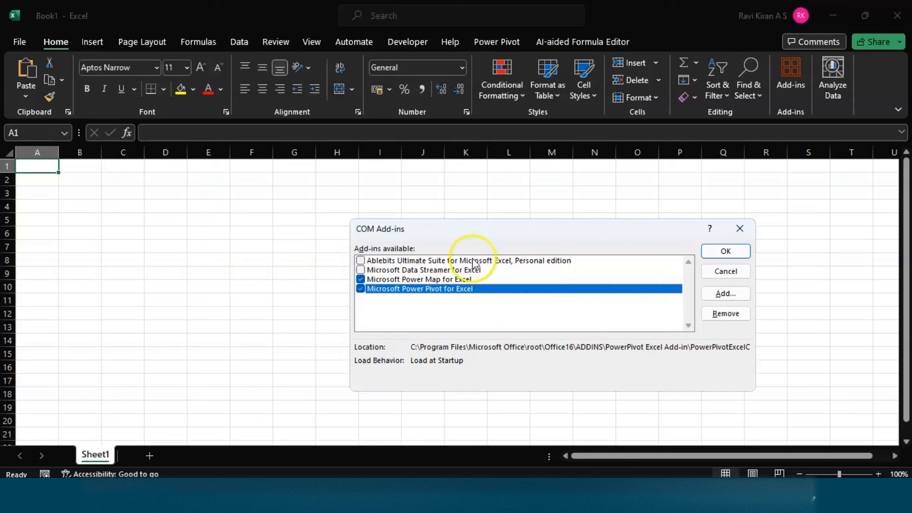
pyautogui.click(708, 251)
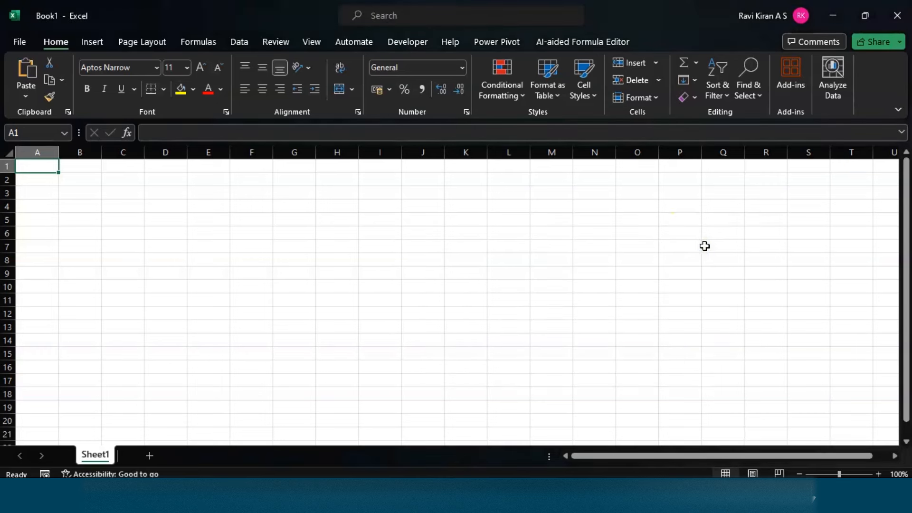
pyautogui.click(509, 46)
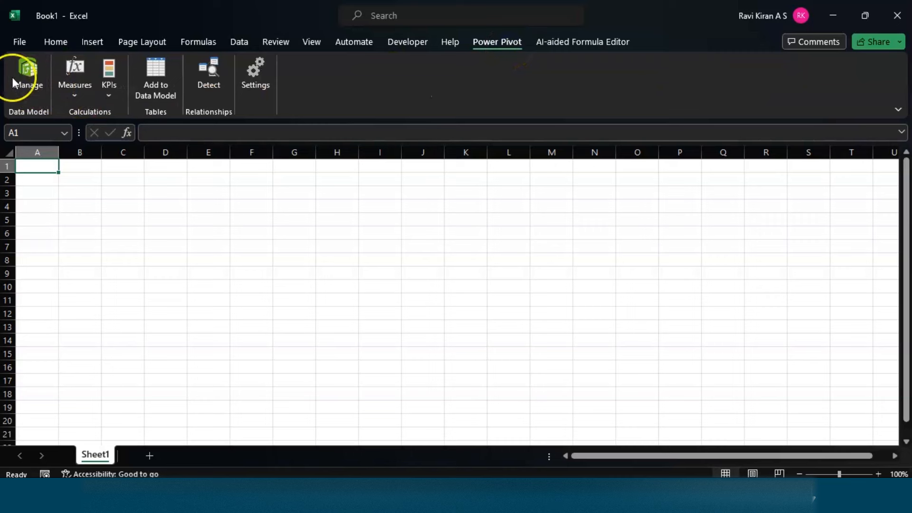
pyautogui.click(54, 42)
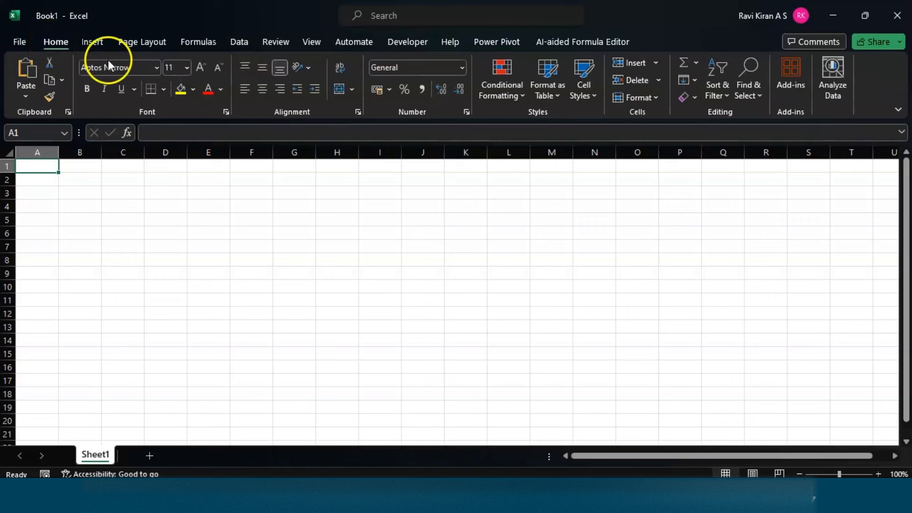
# Import the Sales Data Excel workbook from file and choose its Sales table.
pyautogui.click(240, 41)
pyautogui.click(25, 86)
pyautogui.moveTo(62, 119)
pyautogui.click(197, 121)
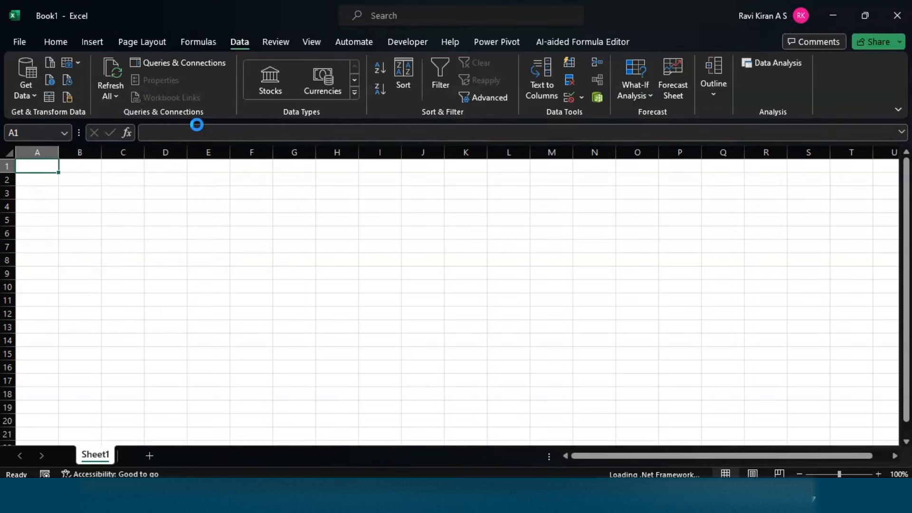
pyautogui.click(412, 344)
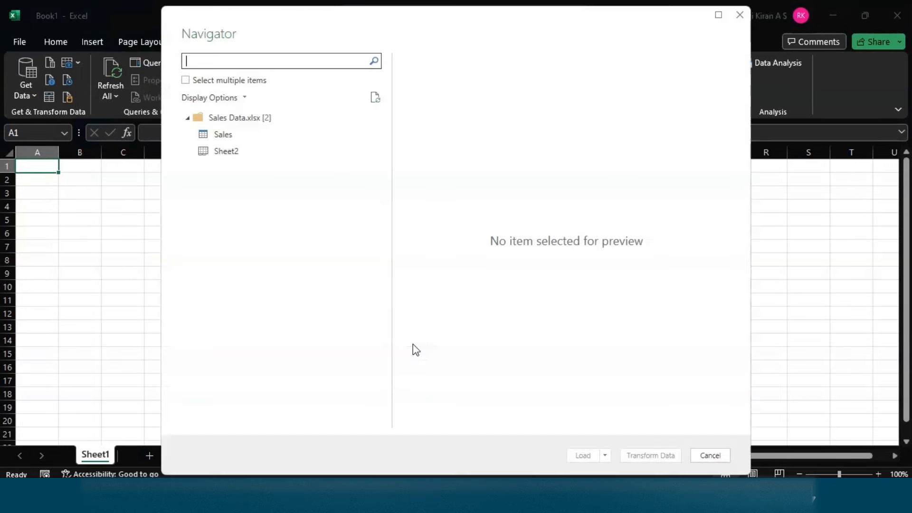
pyautogui.click(231, 137)
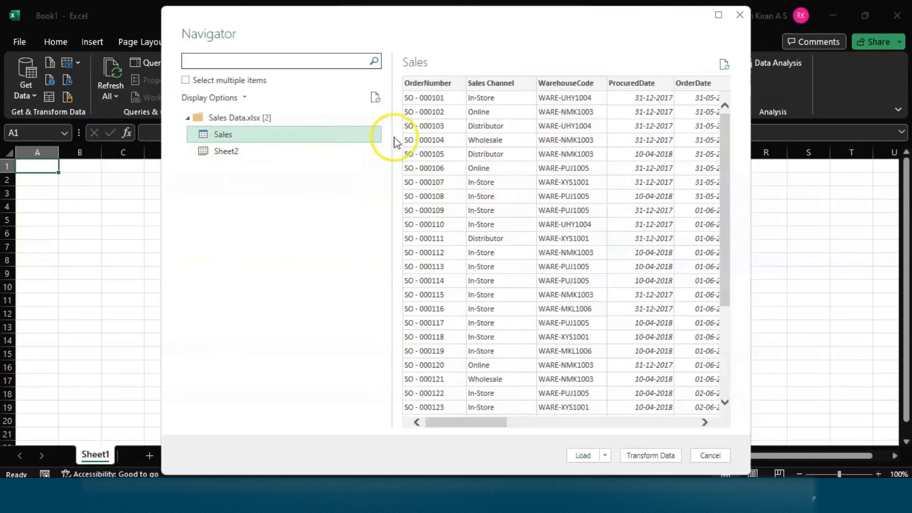
# Load the Sales table as a connection only and add it to the Data Model.
pyautogui.click(605, 456)
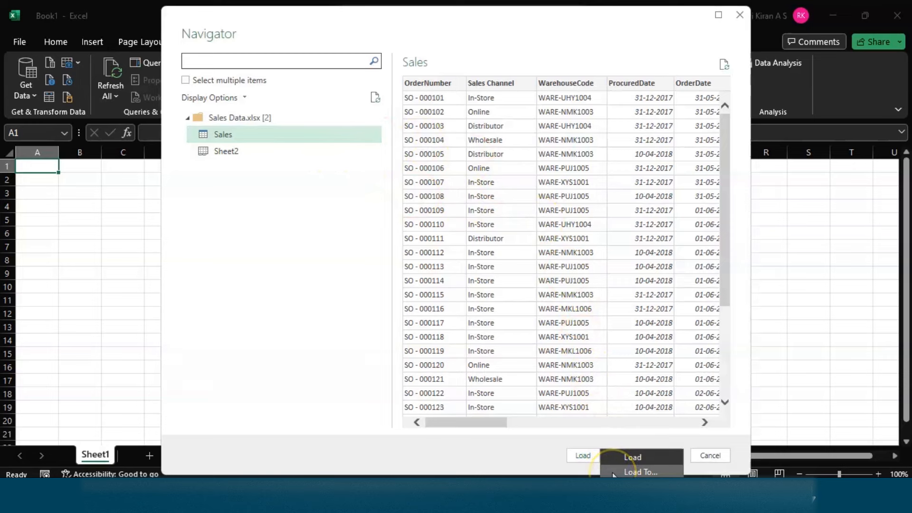
pyautogui.click(614, 473)
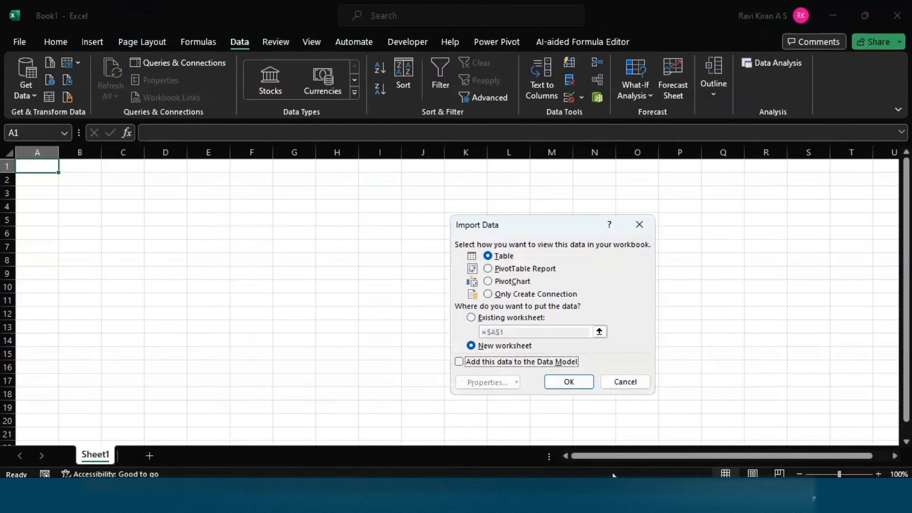
pyautogui.click(489, 295)
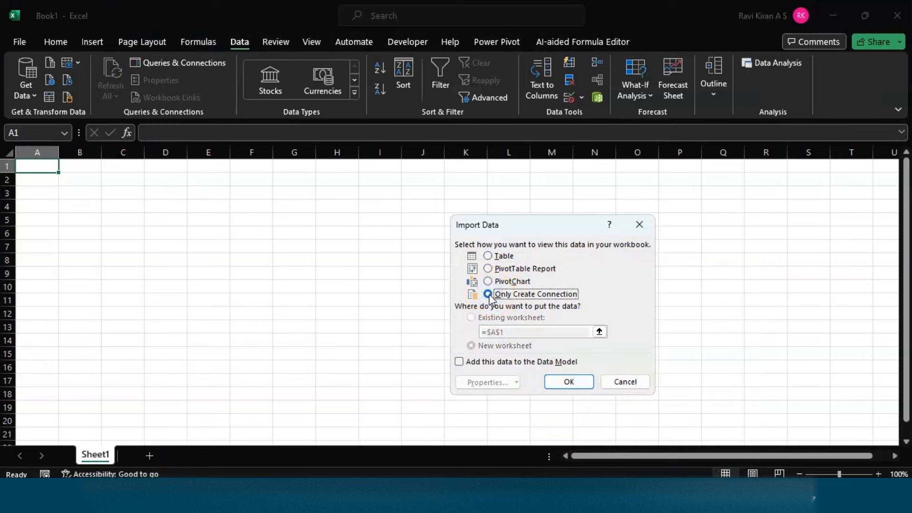
pyautogui.click(460, 362)
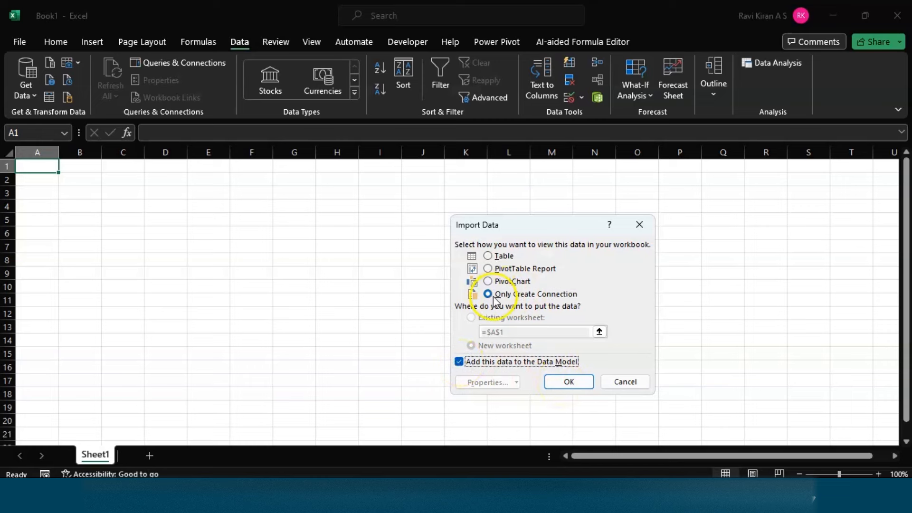
pyautogui.click(565, 383)
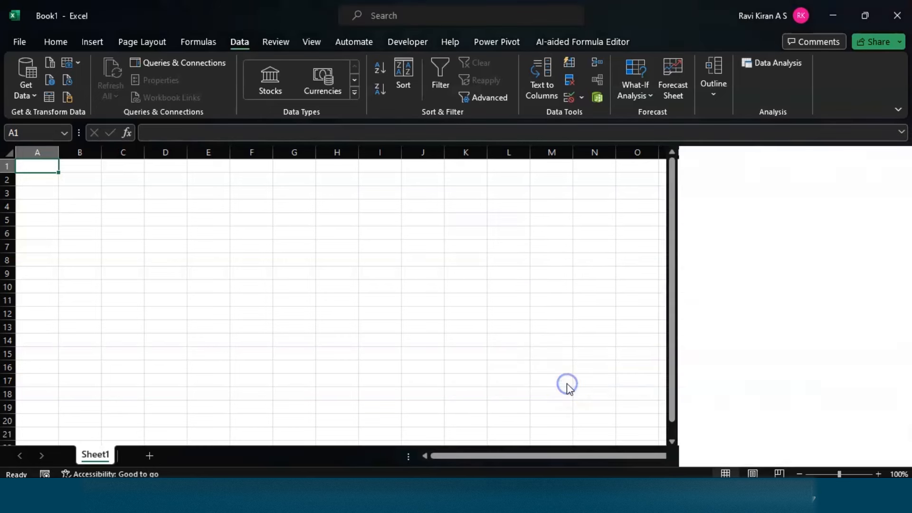
# Import the Regions Data Excel workbook from file and choose its State_Regions table.
pyautogui.click(26, 88)
pyautogui.moveTo(83, 124)
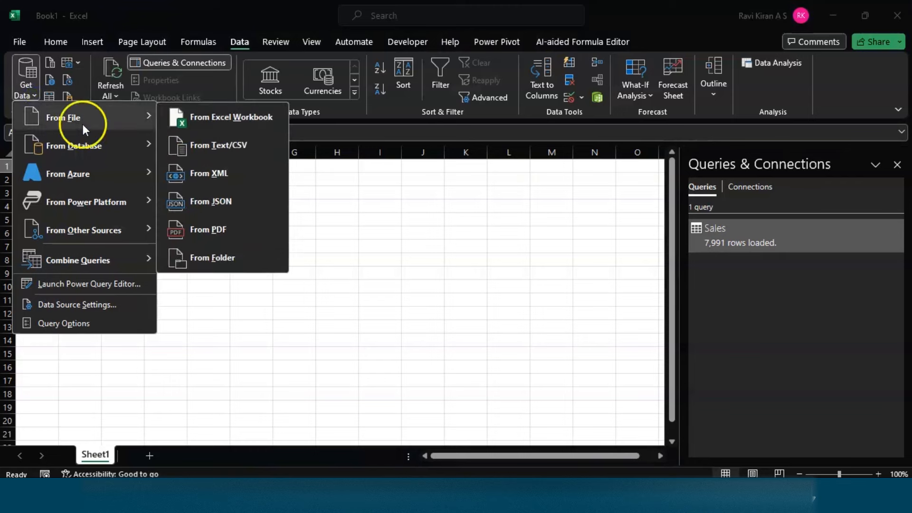
pyautogui.click(183, 127)
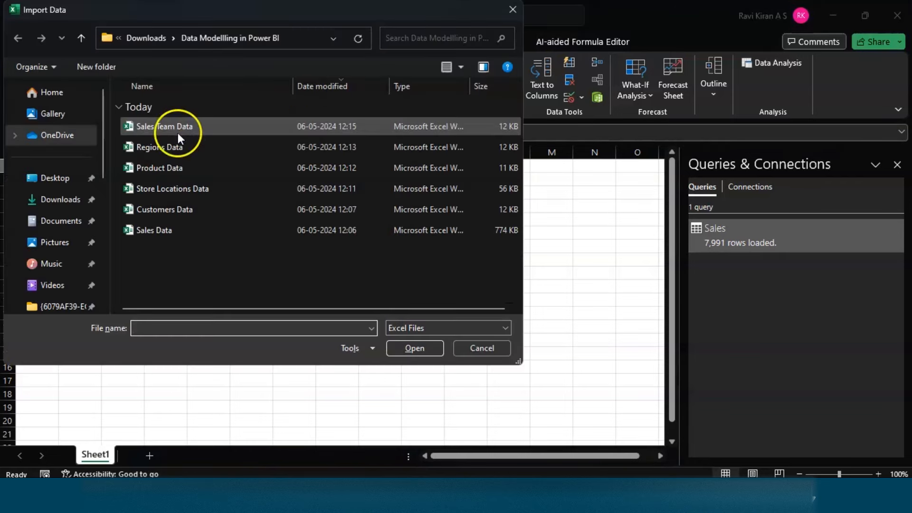
pyautogui.click(169, 147)
pyautogui.click(414, 349)
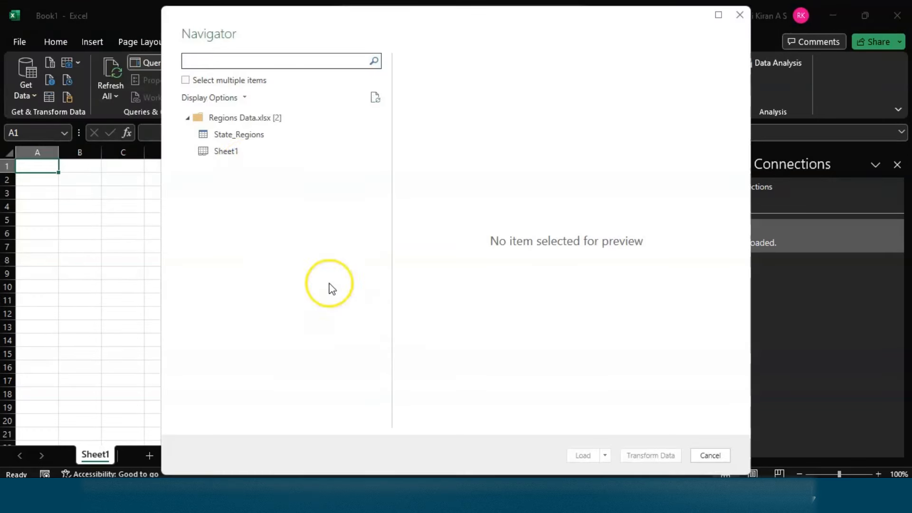
pyautogui.click(244, 135)
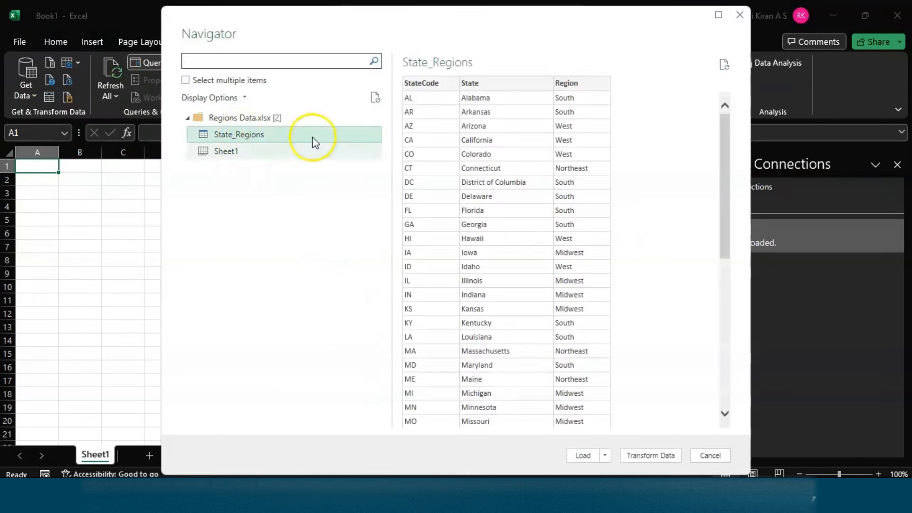
# Load the State_Regions table as a connection only and add it to the Data Model.
pyautogui.click(605, 455)
pyautogui.click(618, 472)
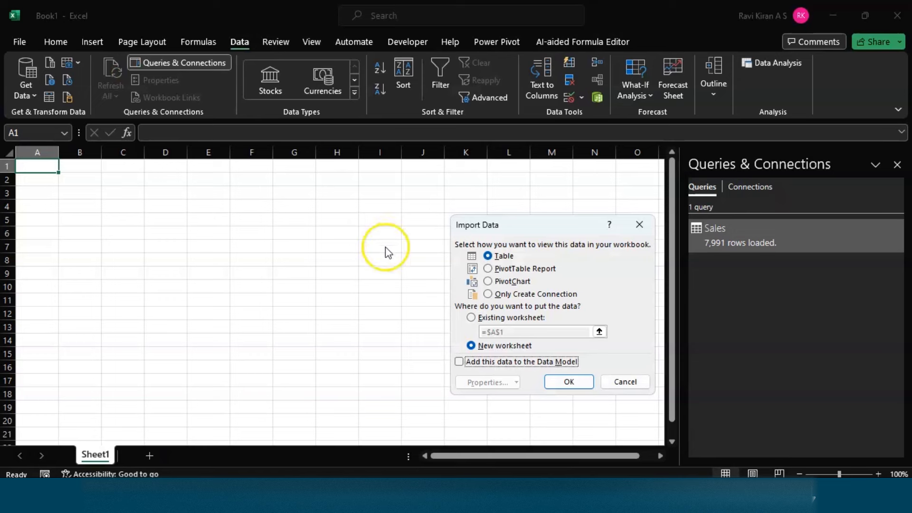
pyautogui.click(488, 294)
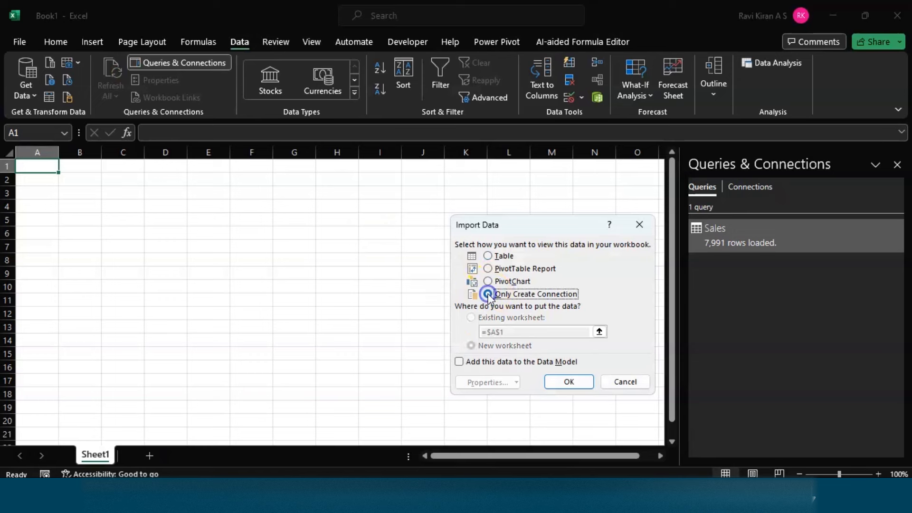
pyautogui.click(459, 362)
pyautogui.click(551, 381)
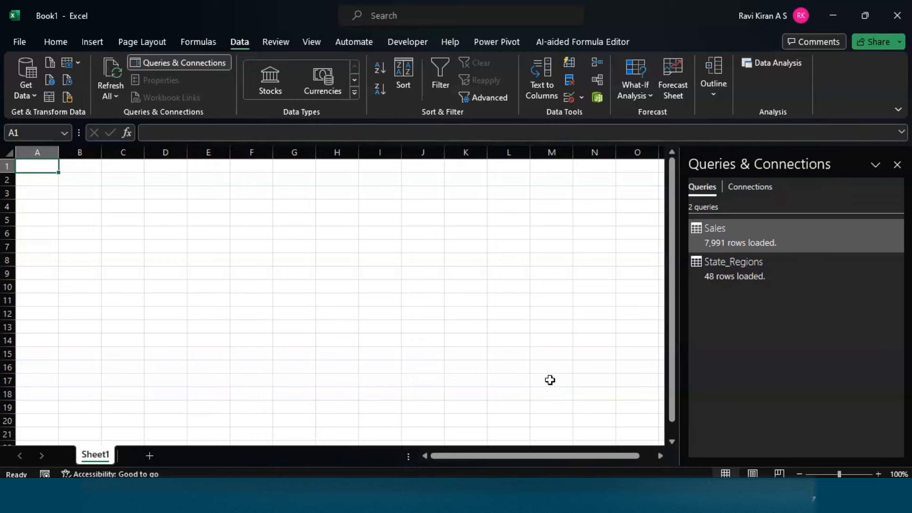
# Open the Power Pivot data model and examine the Sales and State_Regions tables.
pyautogui.click(500, 41)
pyautogui.click(24, 77)
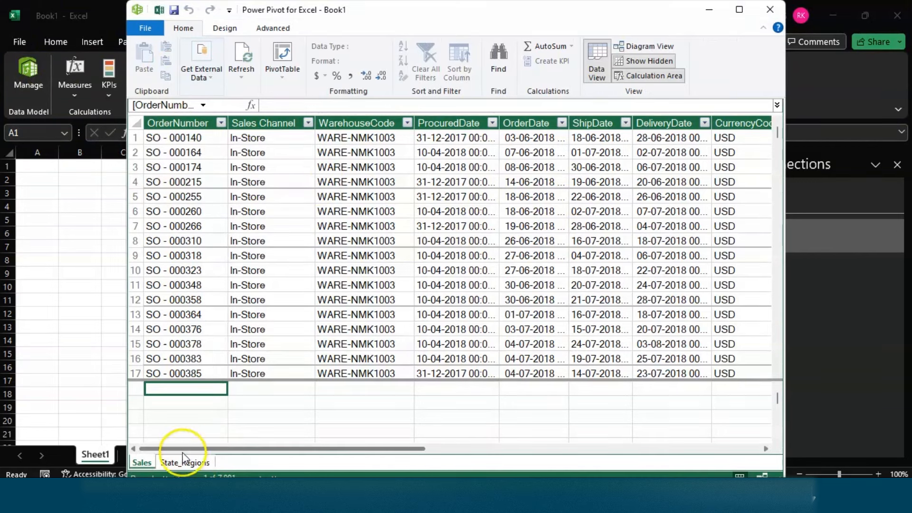
pyautogui.click(166, 463)
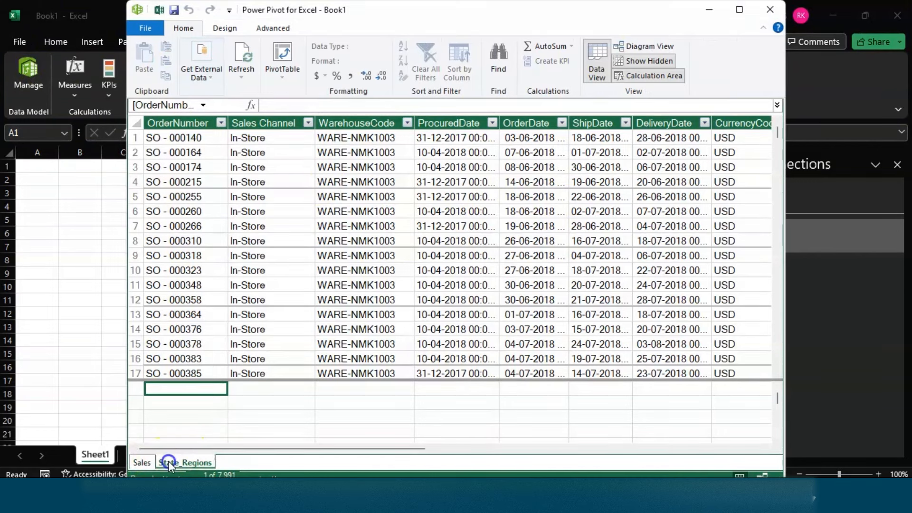
pyautogui.click(136, 464)
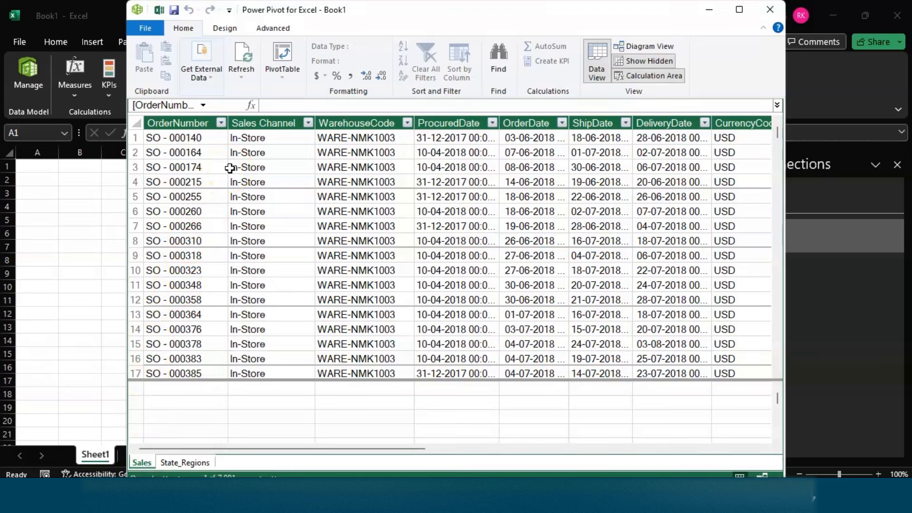
# Create a PivotTable from the data model with Region as rows and the count of OrderNumber as values.
pyautogui.click(282, 53)
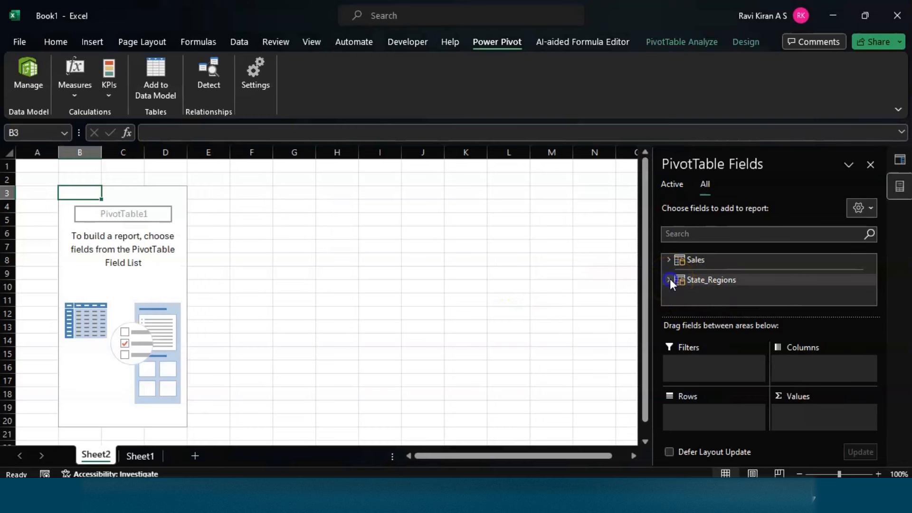
pyautogui.click(670, 279)
pyautogui.click(692, 303)
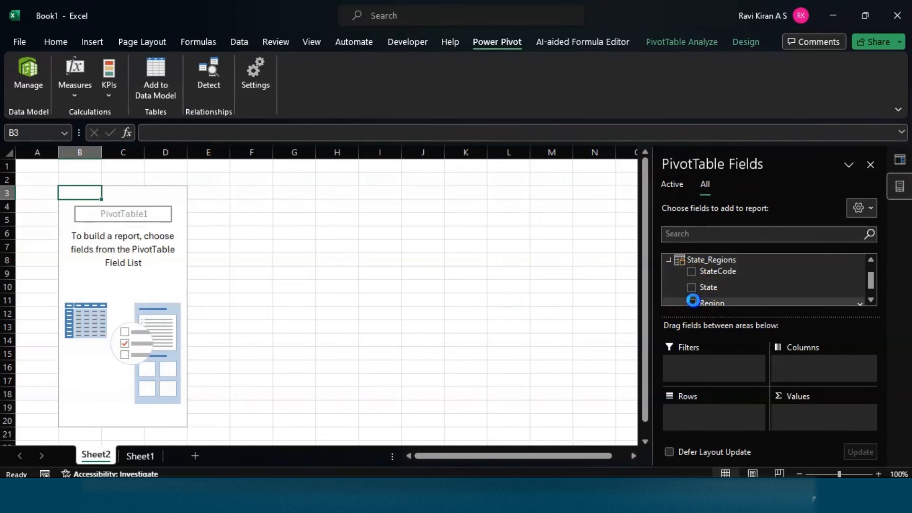
pyautogui.scroll(5, 707, 280)
pyautogui.click(691, 271)
pyautogui.moveTo(712, 274); pyautogui.dragTo(800, 413)
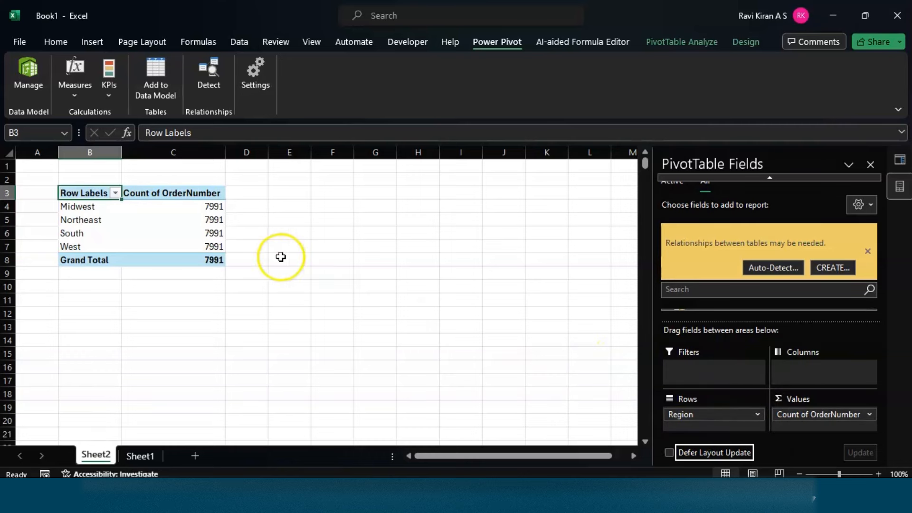
pyautogui.click(113, 193)
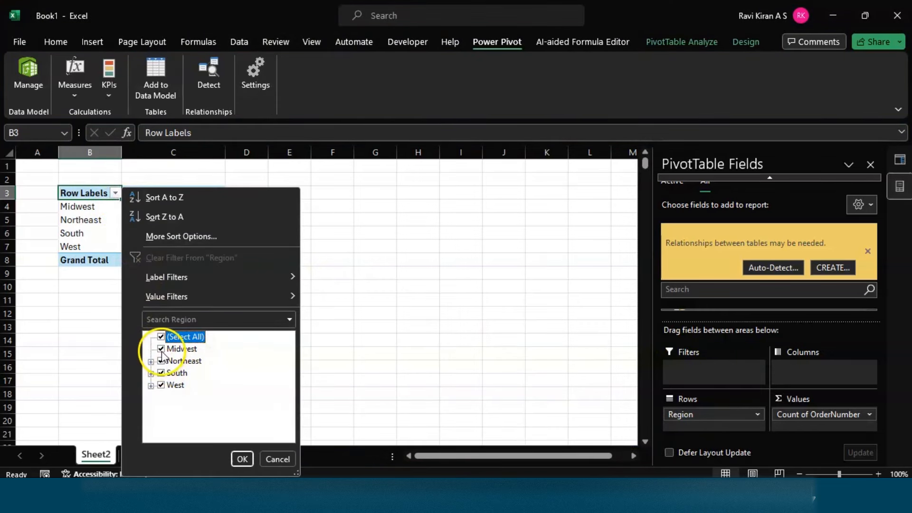
pyautogui.click(161, 350)
pyautogui.click(161, 349)
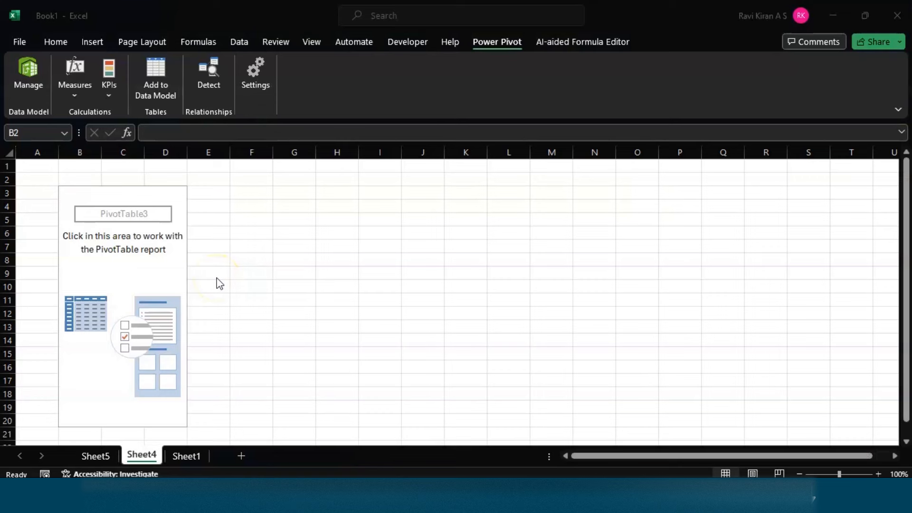
# Try to detect the table relationships automatically for the empty PivotTable on Sheet4.
pyautogui.click(217, 71)
pyautogui.click(209, 73)
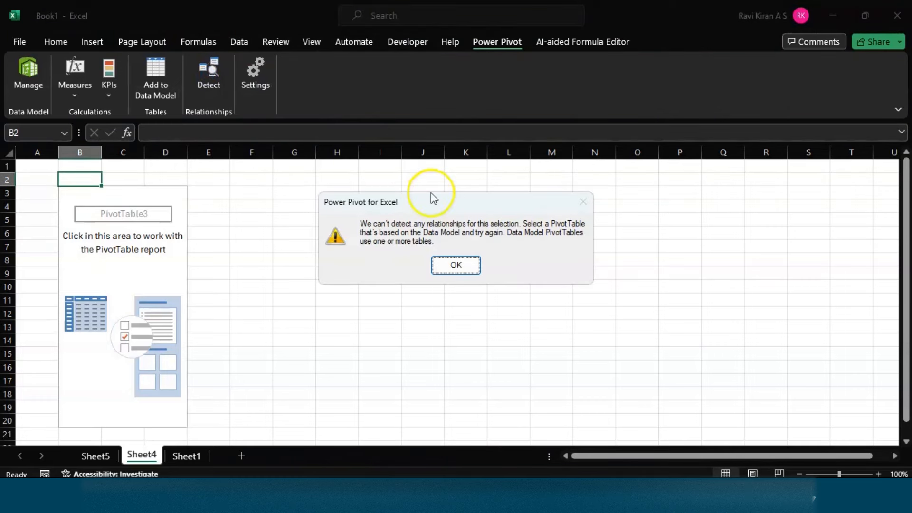
pyautogui.click(439, 260)
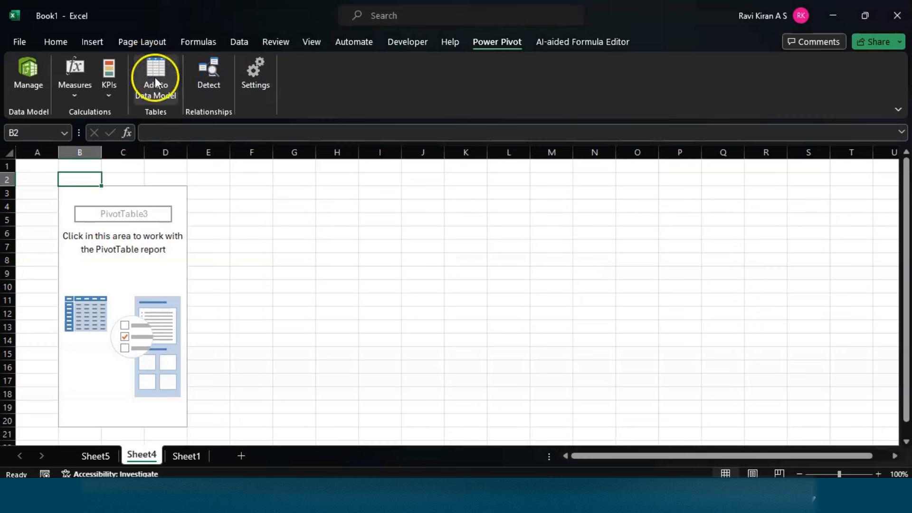
pyautogui.click(154, 76)
pyautogui.click(432, 270)
pyautogui.click(454, 266)
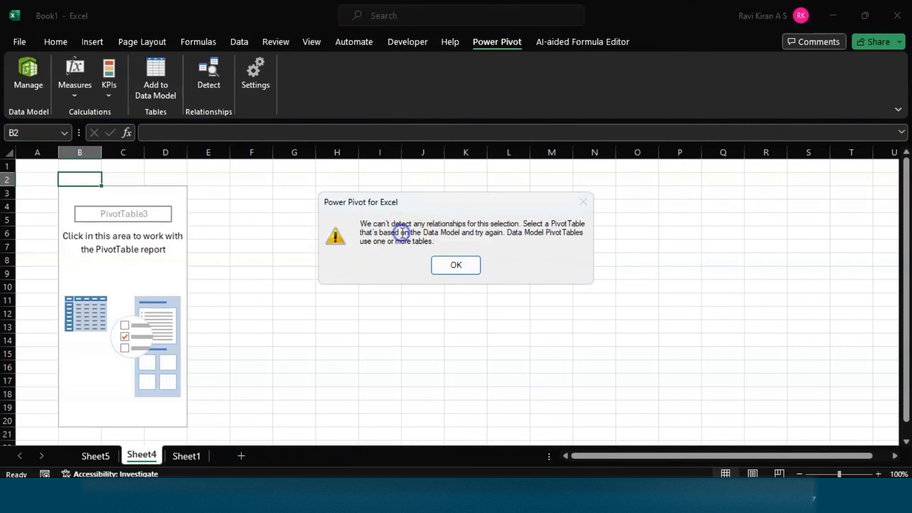
pyautogui.click(475, 269)
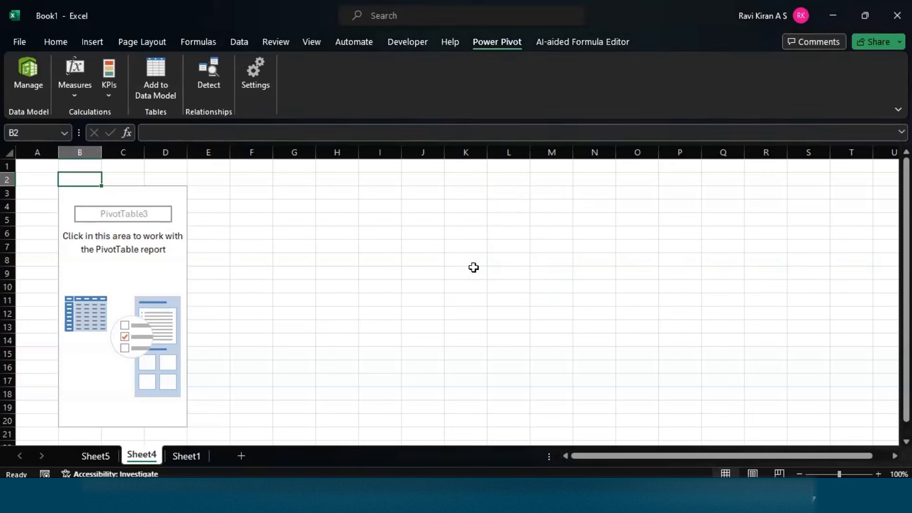
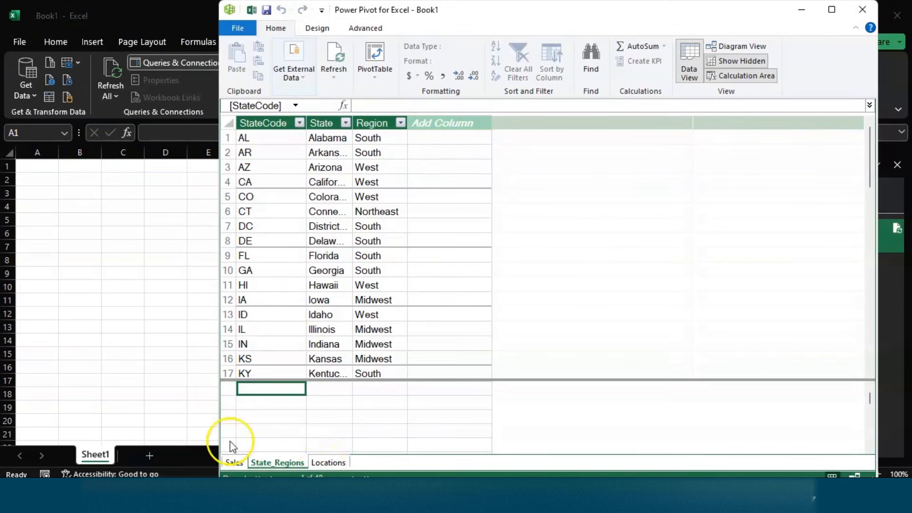
# Insert a PivotTable based on the Power Pivot data model on a new worksheet.
pyautogui.click(386, 64)
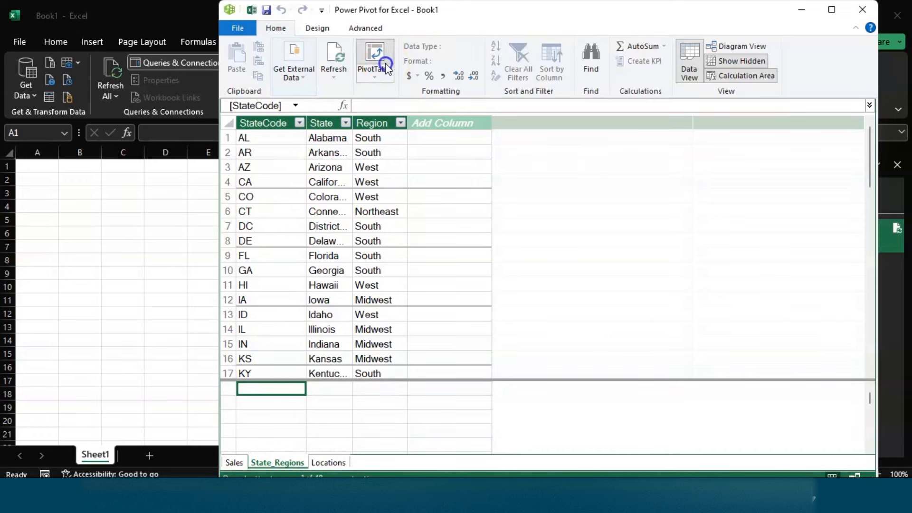
pyautogui.click(345, 241)
pyautogui.click(484, 279)
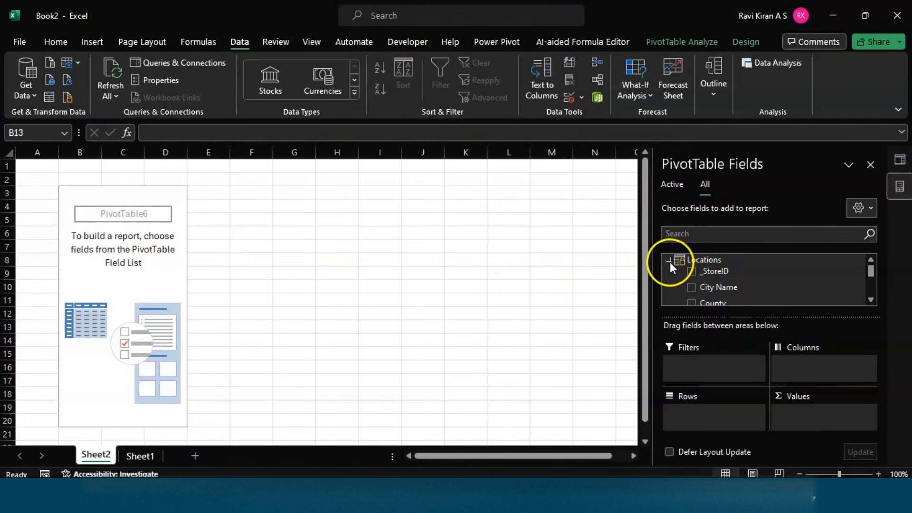
# Examine the fields of the Locations, Sales and State_Regions tables in the PivotTable field list.
pyautogui.scroll(-1, 670, 264)
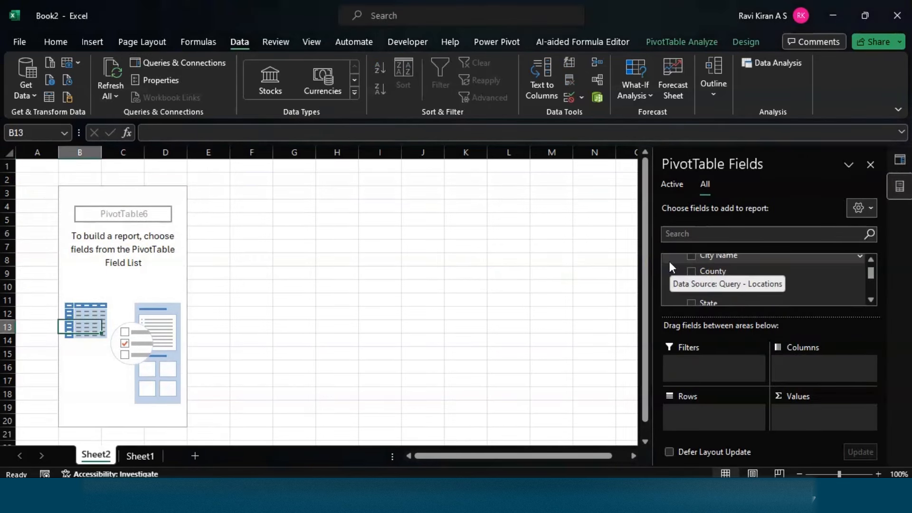
pyautogui.scroll(-4, 669, 261)
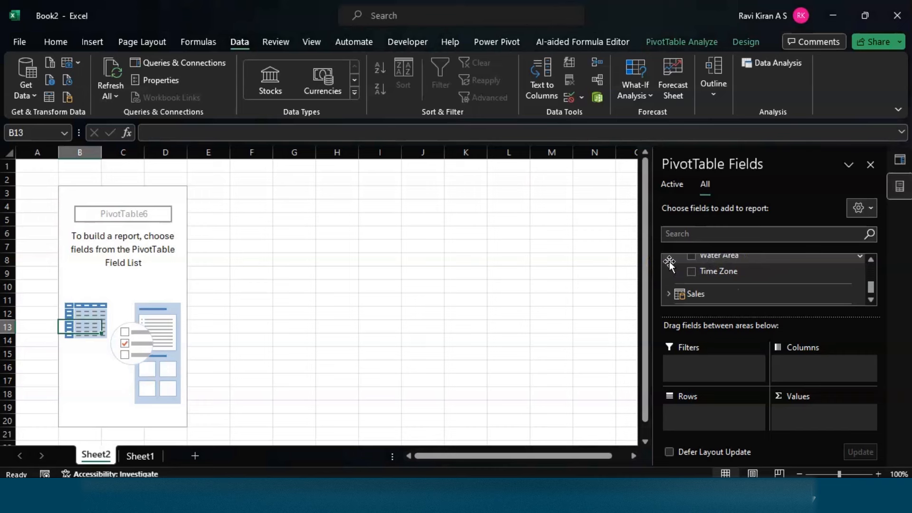
pyautogui.click(668, 294)
pyautogui.scroll(-2, 684, 284)
pyautogui.scroll(-3, 685, 284)
pyautogui.click(668, 290)
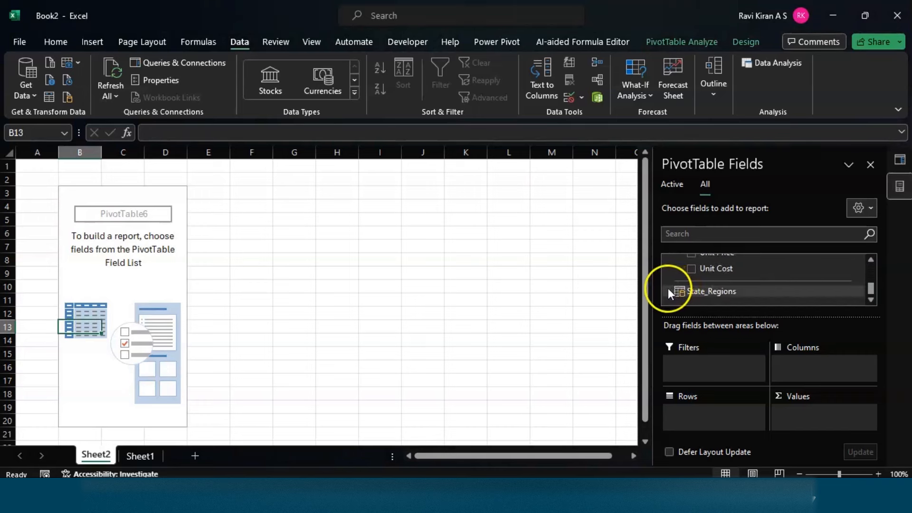
pyautogui.scroll(-1, 669, 290)
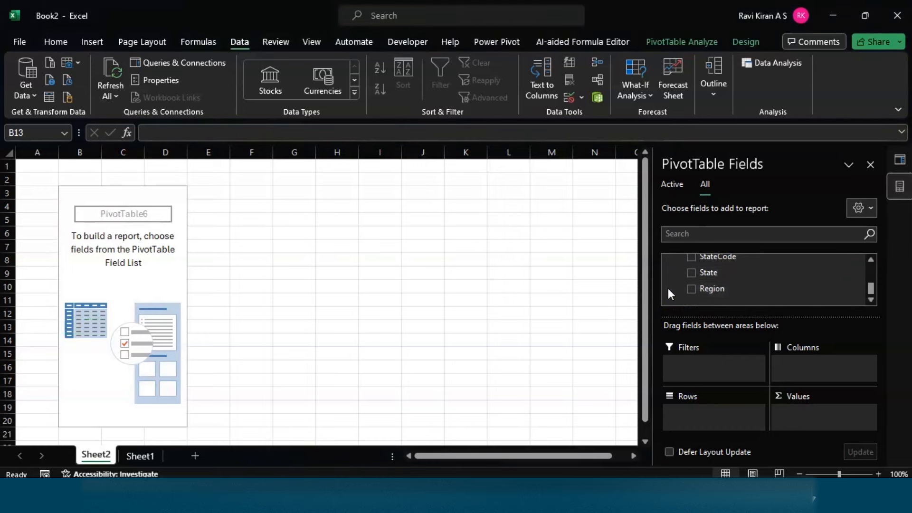
# Switch to the Power Pivot window, show the model as a diagram and enlarge the table boxes to reveal all their fields.
pyautogui.hotkey('alt', 'Tab')
pyautogui.hotkey('alt', 'Tab')
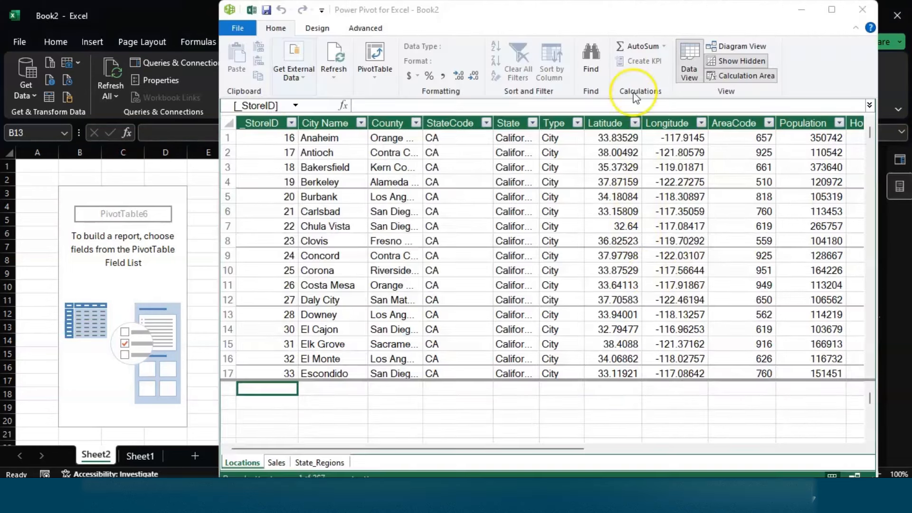
pyautogui.click(726, 45)
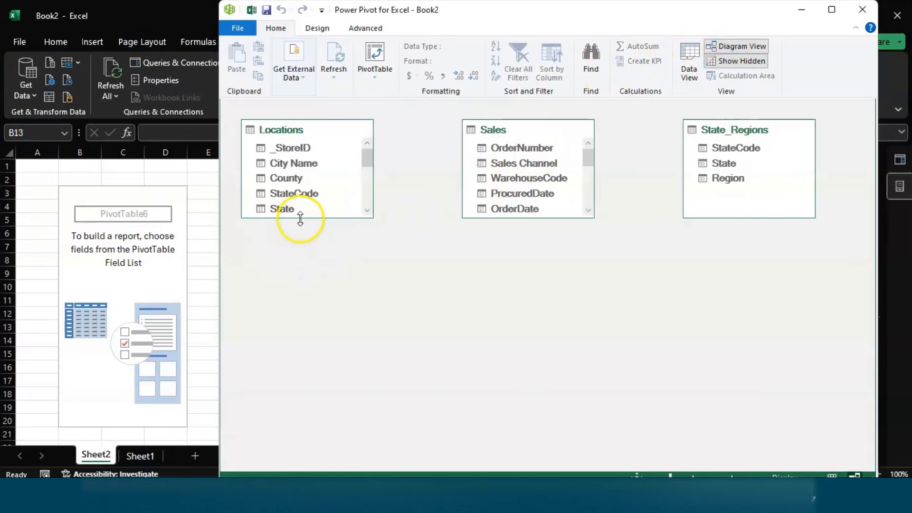
pyautogui.click(300, 222)
pyautogui.moveTo(300, 222); pyautogui.dragTo(289, 425)
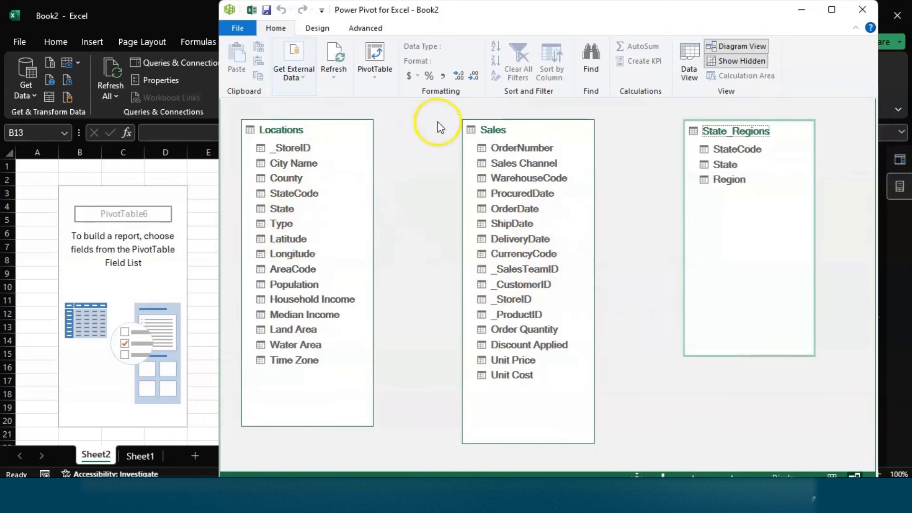
# Relate Locations to State_Regions through StateCode and to Sales through _StoreID.
pyautogui.click(292, 194)
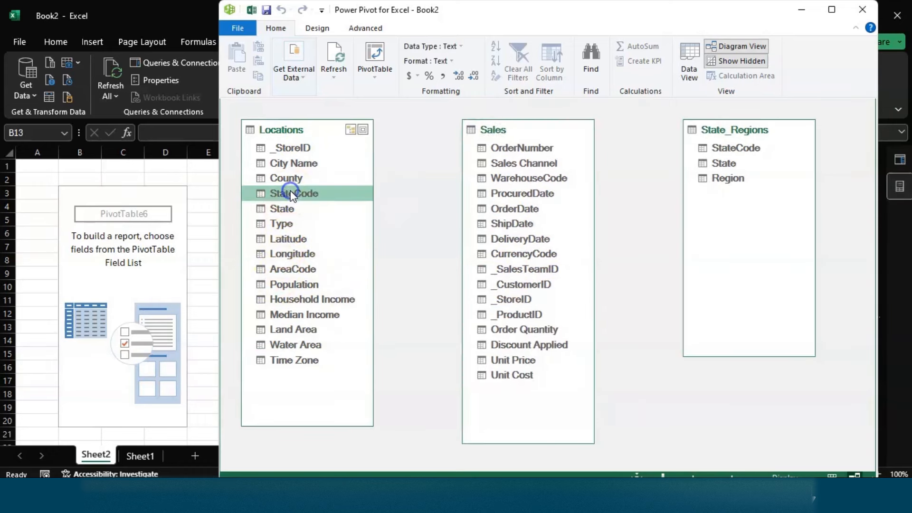
pyautogui.moveTo(291, 194); pyautogui.dragTo(719, 149)
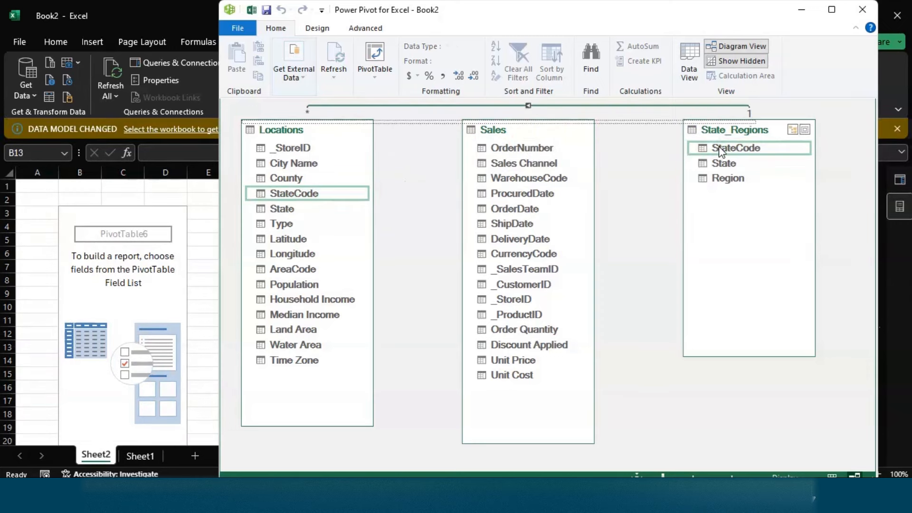
pyautogui.click(299, 145)
pyautogui.moveTo(299, 147); pyautogui.dragTo(504, 299)
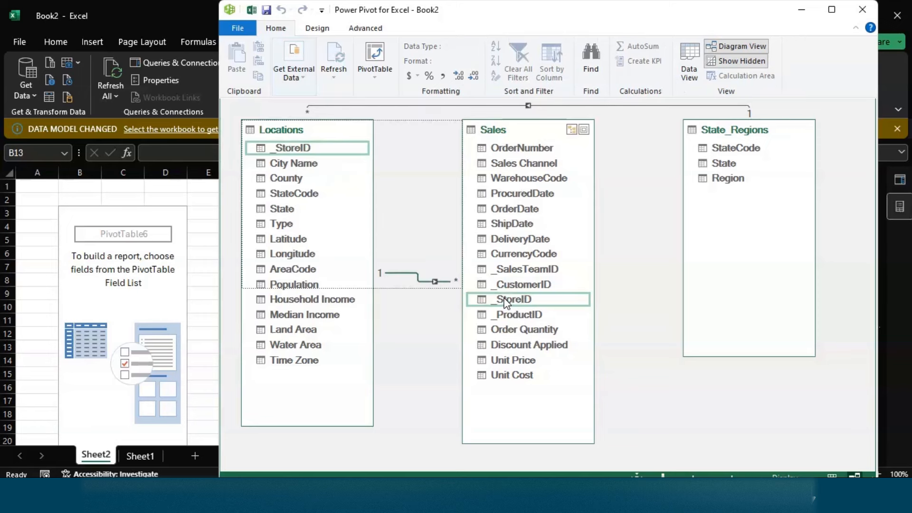
# Close the Power Pivot window and add the State_Regions table's Region field to the PivotTable's rows.
pyautogui.click(862, 9)
pyautogui.click(671, 261)
pyautogui.scroll(-5, 700, 280)
pyautogui.click(671, 280)
pyautogui.scroll(-1, 700, 280)
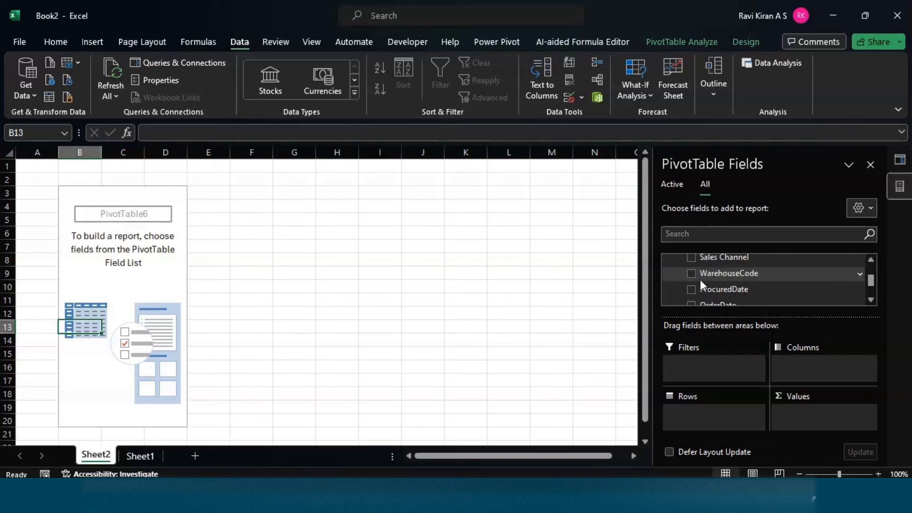
pyautogui.moveTo(725, 257); pyautogui.dragTo(712, 417)
# Add the Sales table's OrderNumber field to the PivotTable's values as a count.
pyautogui.scroll(5, 720, 283)
pyautogui.scroll(-5, 720, 282)
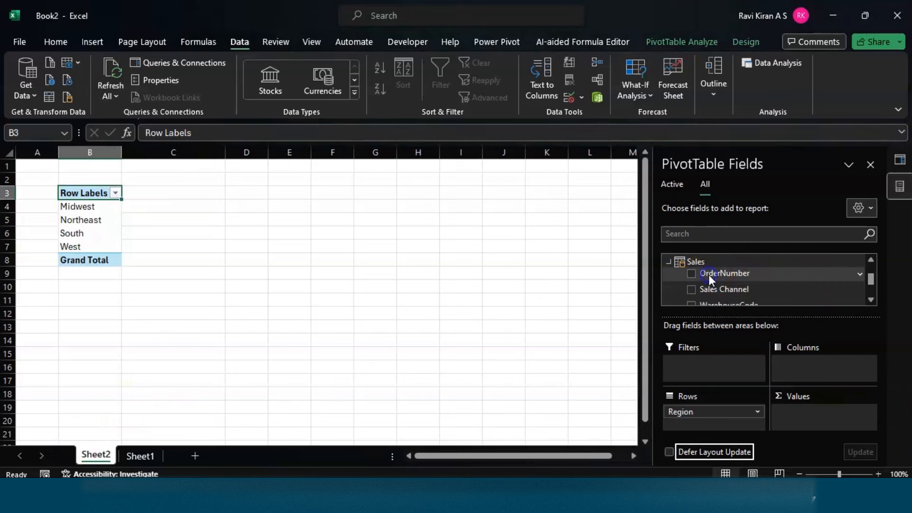
pyautogui.moveTo(709, 275); pyautogui.dragTo(823, 413)
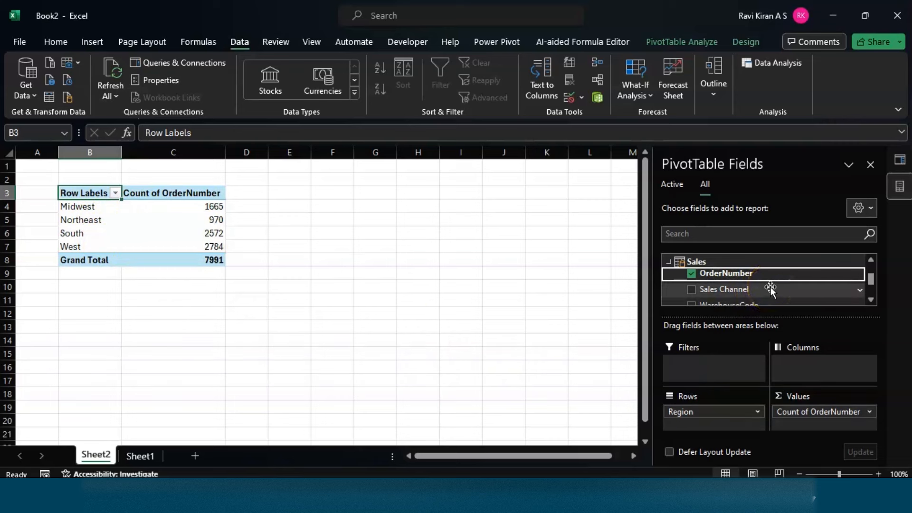
# Add the State field from State_Regions to the PivotTable's rows beneath Region.
pyautogui.scroll(-2, 770, 290)
pyautogui.scroll(-5, 770, 289)
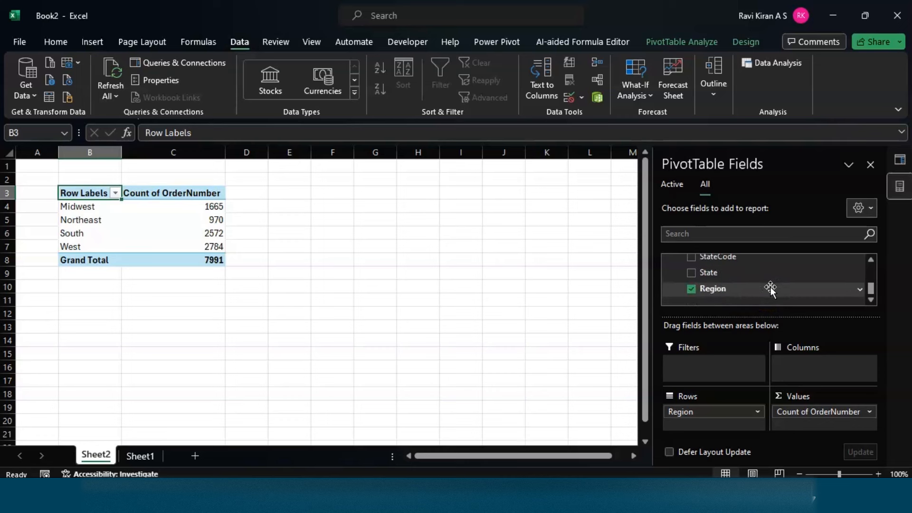
pyautogui.scroll(1, 770, 289)
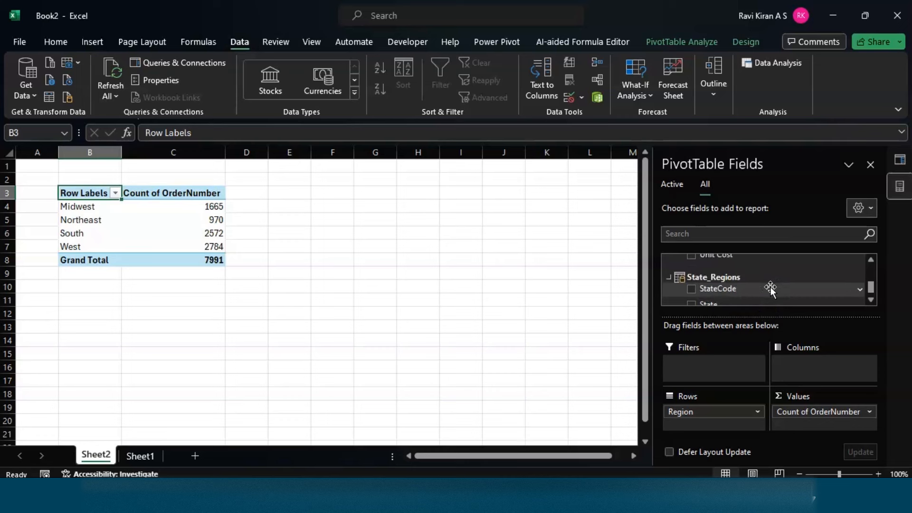
pyautogui.scroll(-1, 770, 289)
pyautogui.click(734, 272)
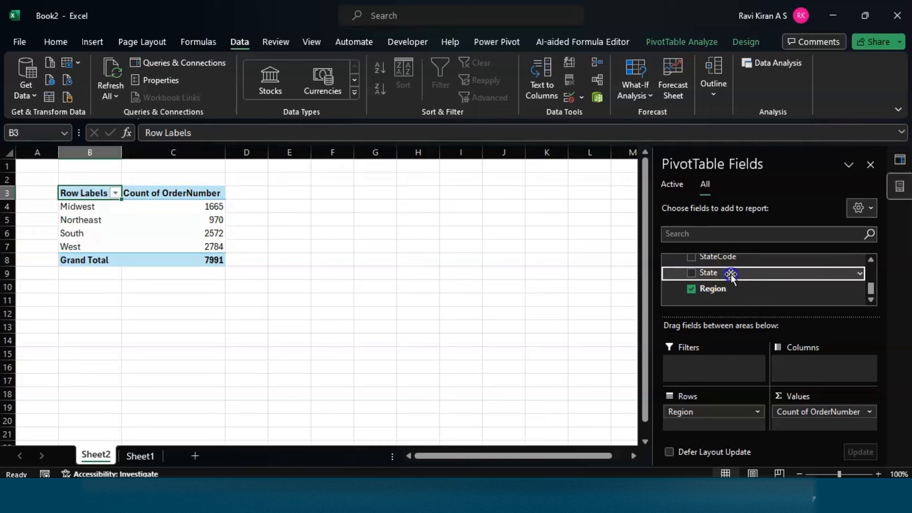
pyautogui.moveTo(731, 274); pyautogui.dragTo(727, 422)
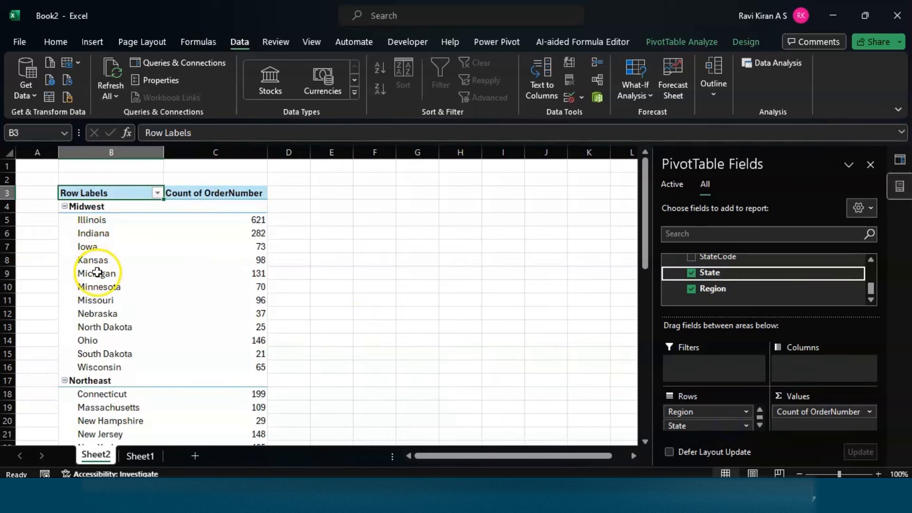
# Collapse the Midwest, Northeast, South and West groups in the PivotTable.
pyautogui.click(64, 206)
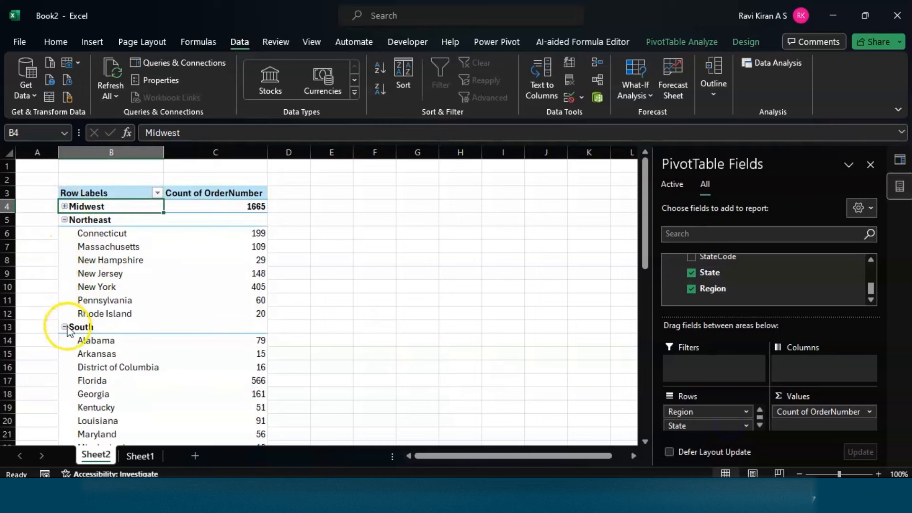
pyautogui.click(64, 220)
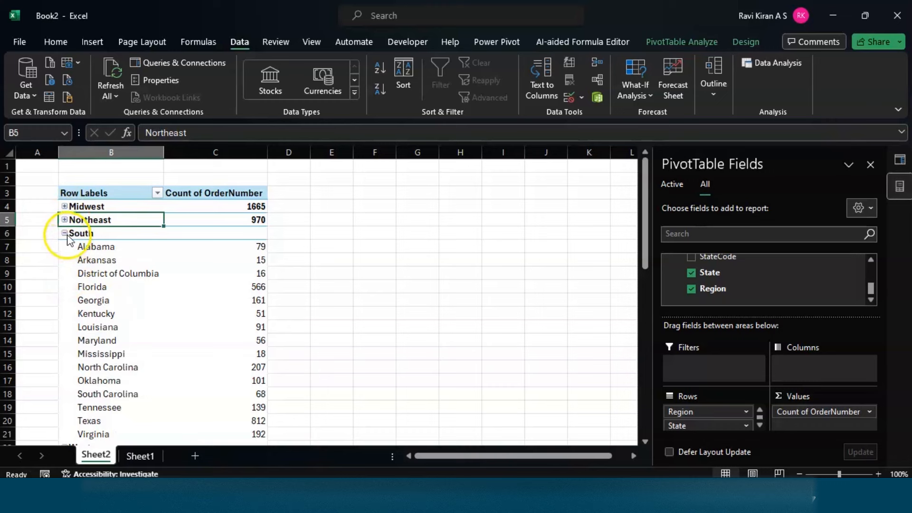
pyautogui.click(65, 233)
pyautogui.click(65, 246)
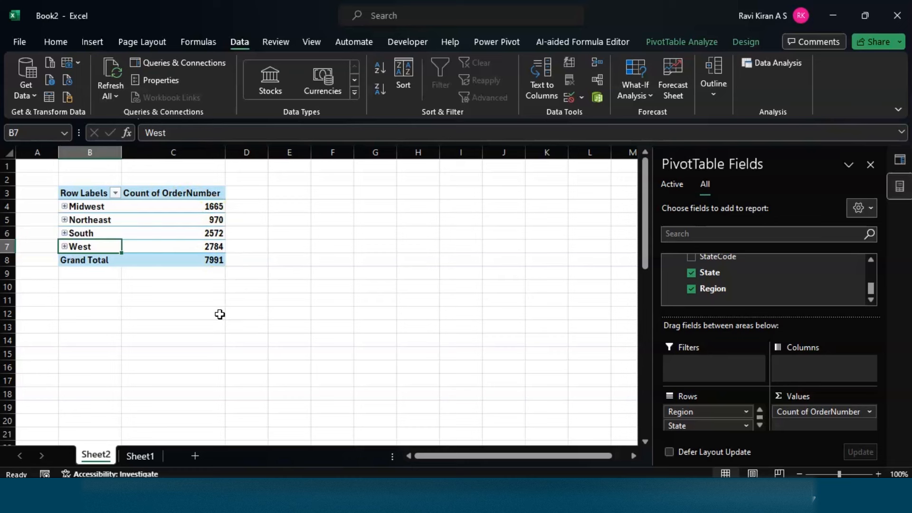
# Reopen the Power Pivot diagram and review the relationships between Locations, Sales and State_Regions.
pyautogui.click(598, 97)
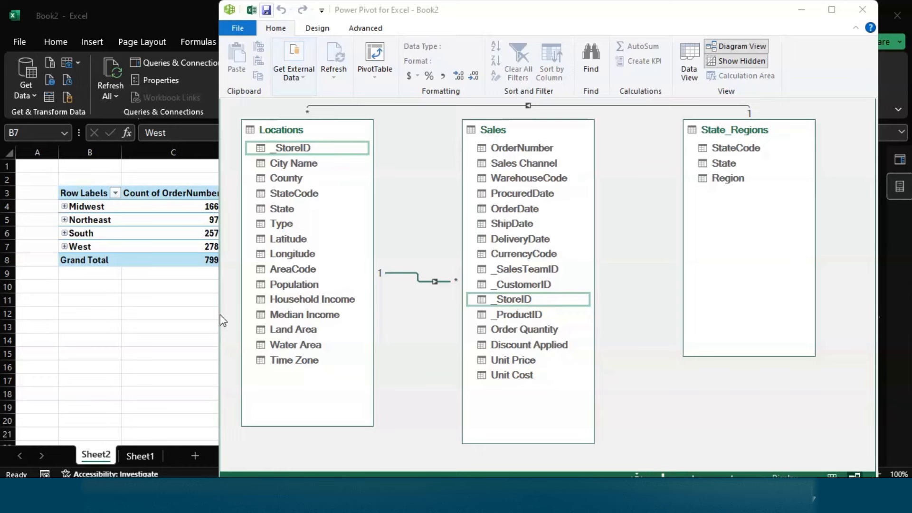
pyautogui.moveTo(516, 13); pyautogui.dragTo(512, 46)
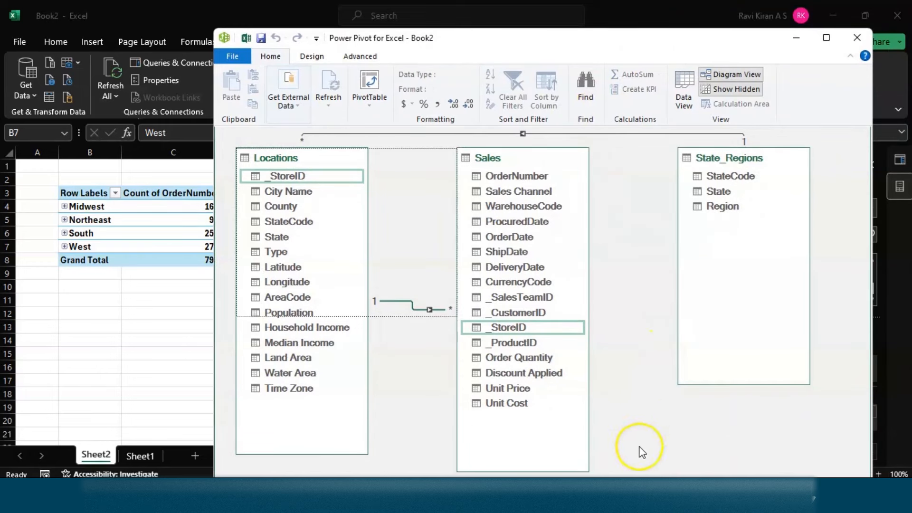
# Switch to Power BI Desktop, dismiss its start screen and load the Sales_Team table from the Sales Team Data Excel workbook.
pyautogui.click(632, 494)
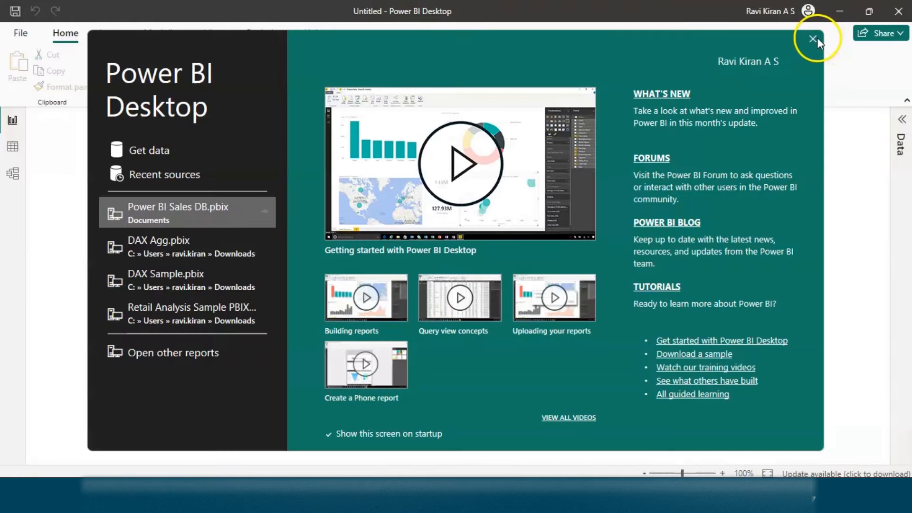
pyautogui.click(817, 38)
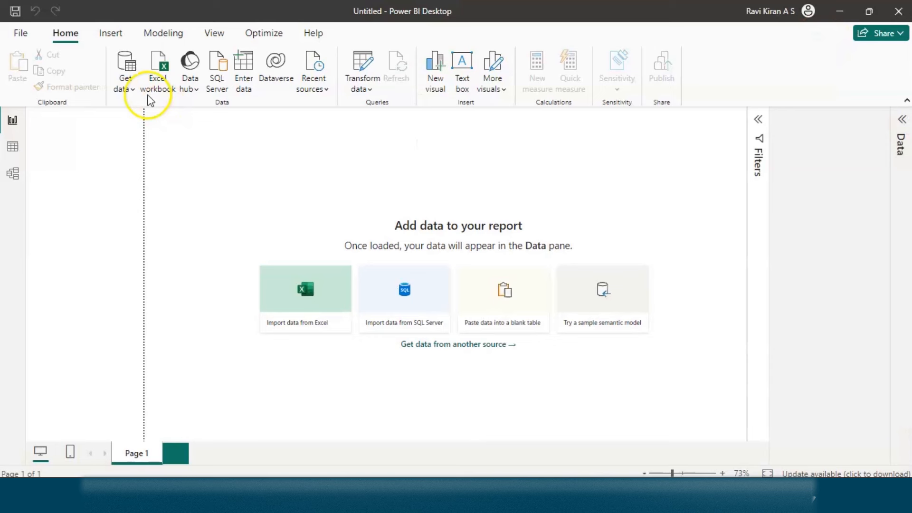
pyautogui.click(158, 76)
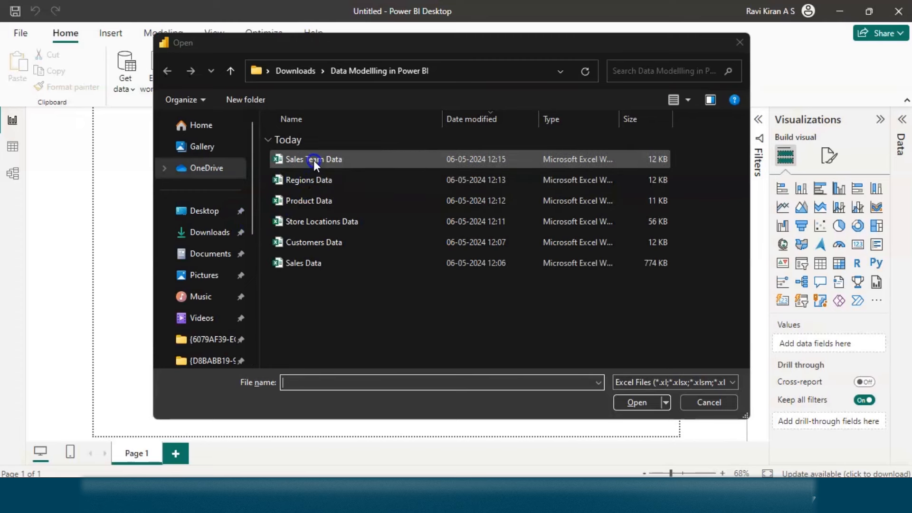
pyautogui.click(313, 160)
pyautogui.click(314, 176)
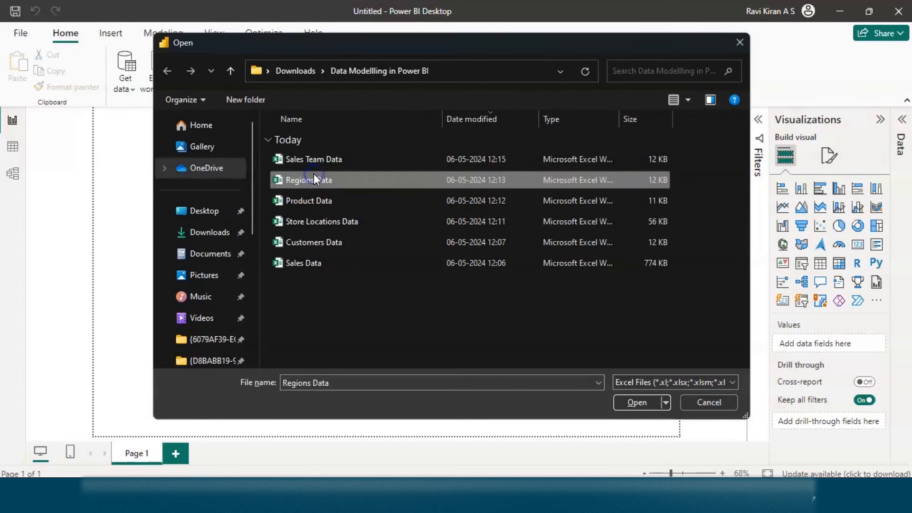
pyautogui.doubleClick(322, 163)
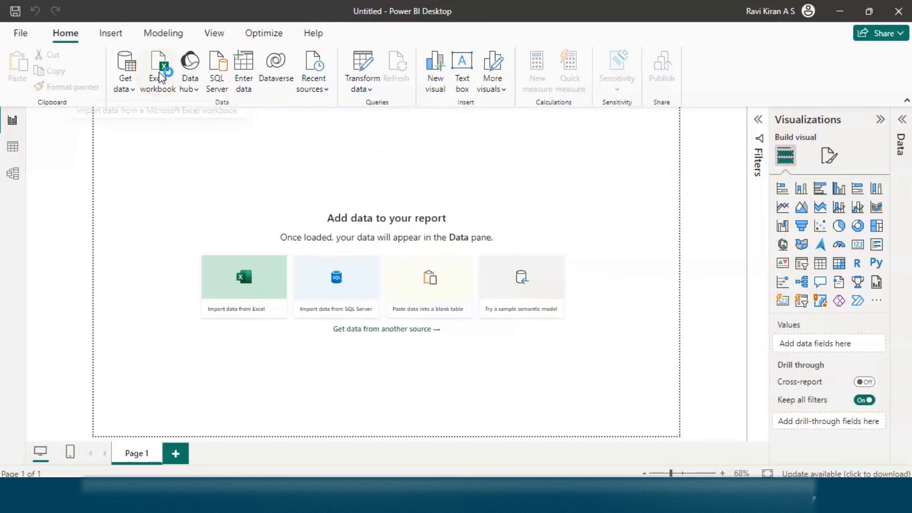
pyautogui.click(225, 122)
pyautogui.click(202, 117)
pyautogui.click(591, 455)
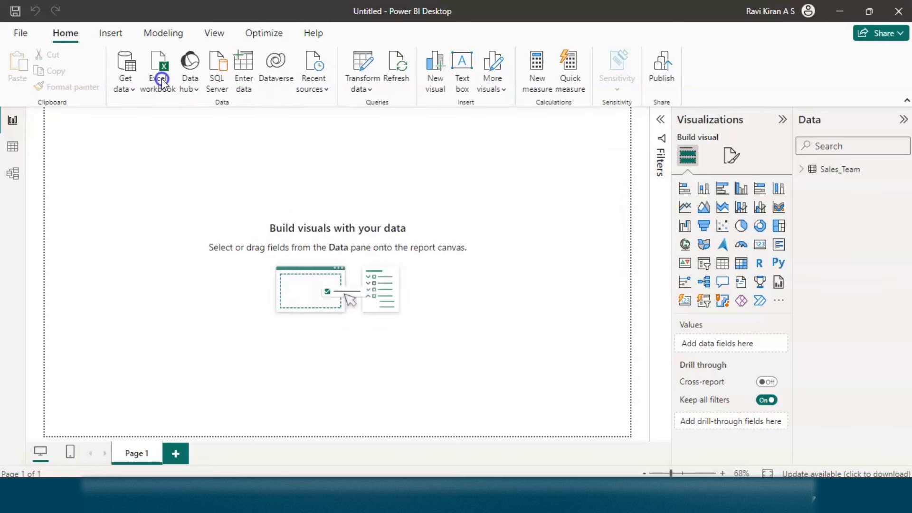
# Load the State_Regions table from the Regions Data Excel workbook.
pyautogui.click(161, 78)
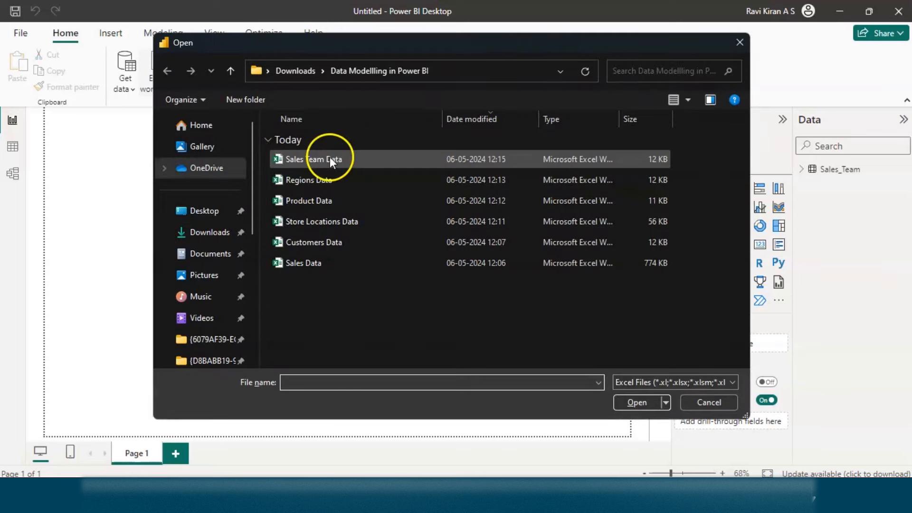
pyautogui.doubleClick(332, 177)
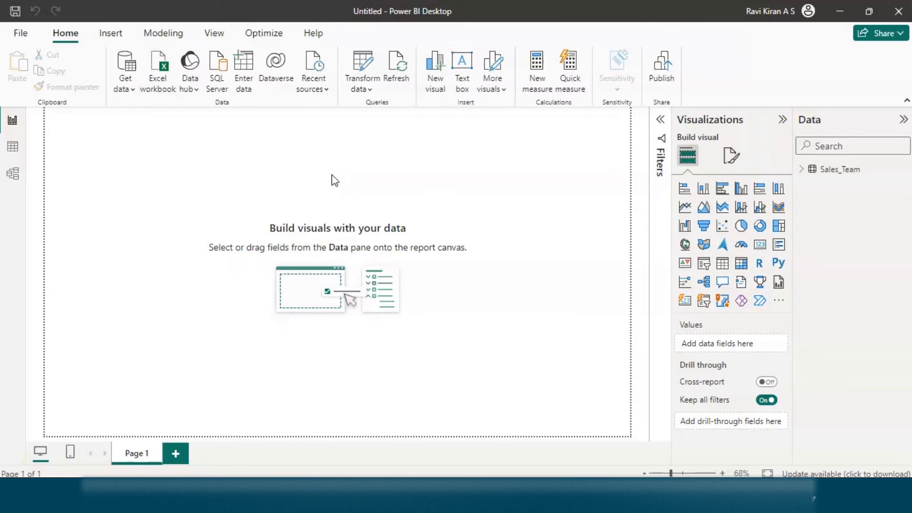
pyautogui.click(257, 119)
pyautogui.click(203, 117)
pyautogui.click(591, 455)
# Load the Products table from the Product Data Excel workbook.
pyautogui.click(163, 64)
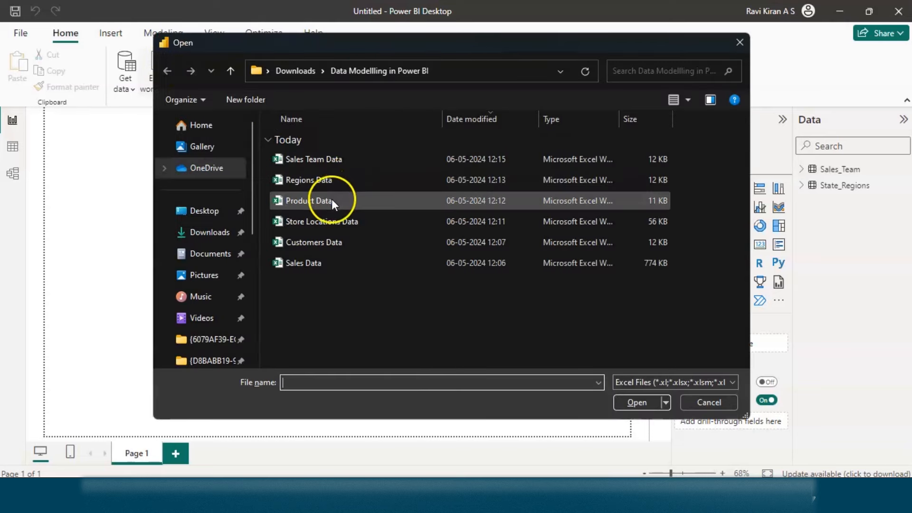
pyautogui.doubleClick(332, 200)
pyautogui.click(204, 117)
pyautogui.click(592, 455)
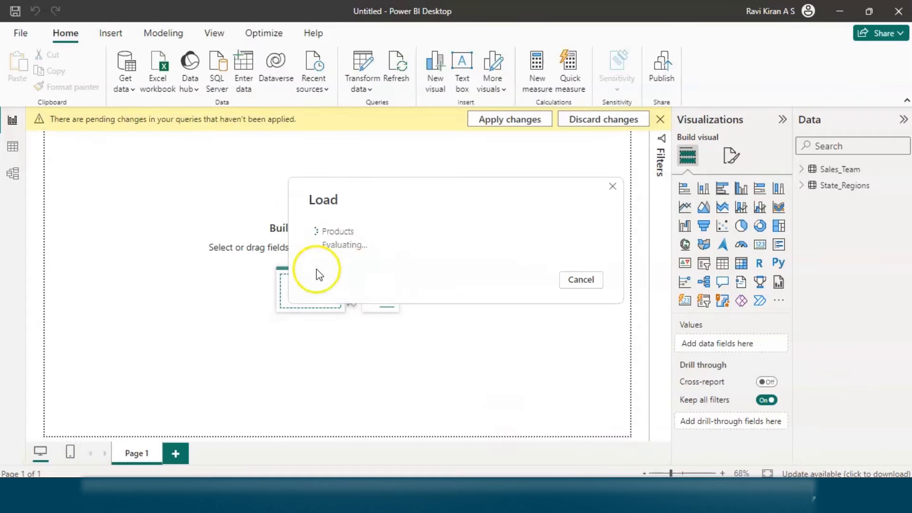
# Load the Locations table from the Store Locations Data workbook and the Customers table from the Customers Data workbook.
pyautogui.click(153, 54)
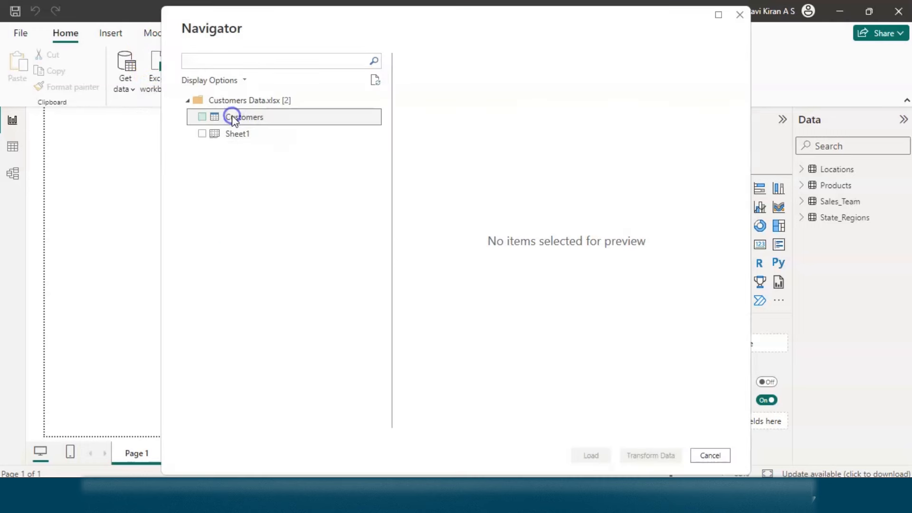
pyautogui.click(233, 119)
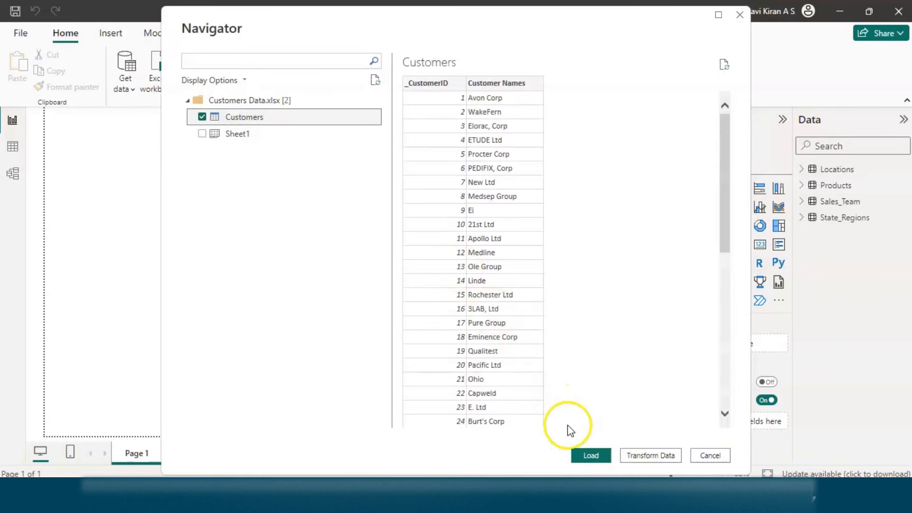
pyautogui.click(589, 456)
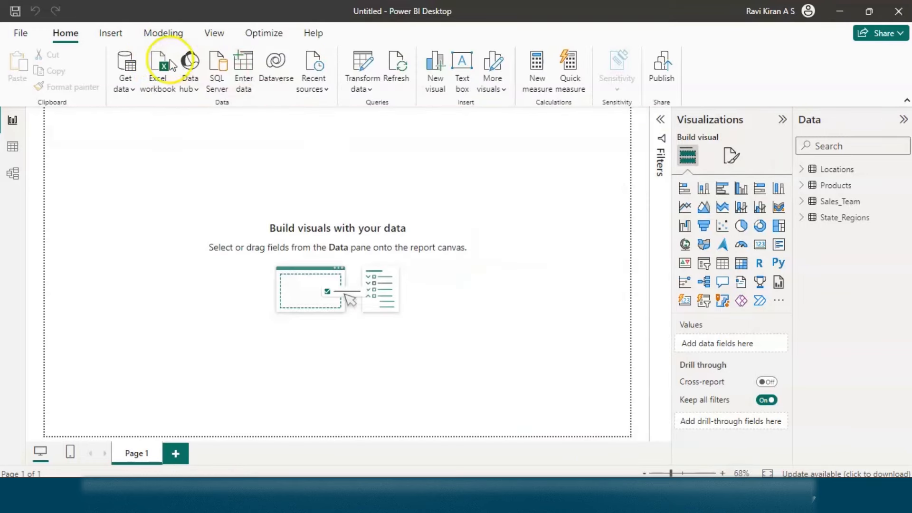
# Load the Sales table from the Sales Data Excel workbook.
pyautogui.click(158, 68)
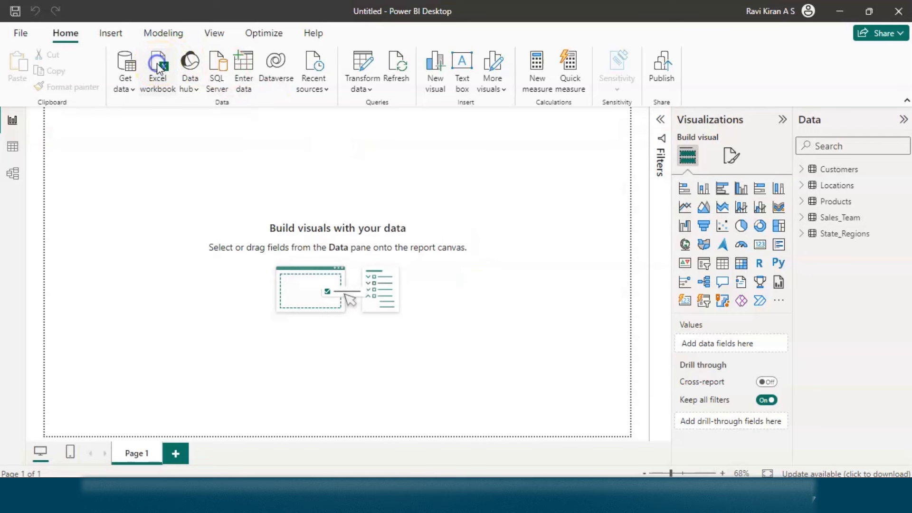
pyautogui.click(339, 266)
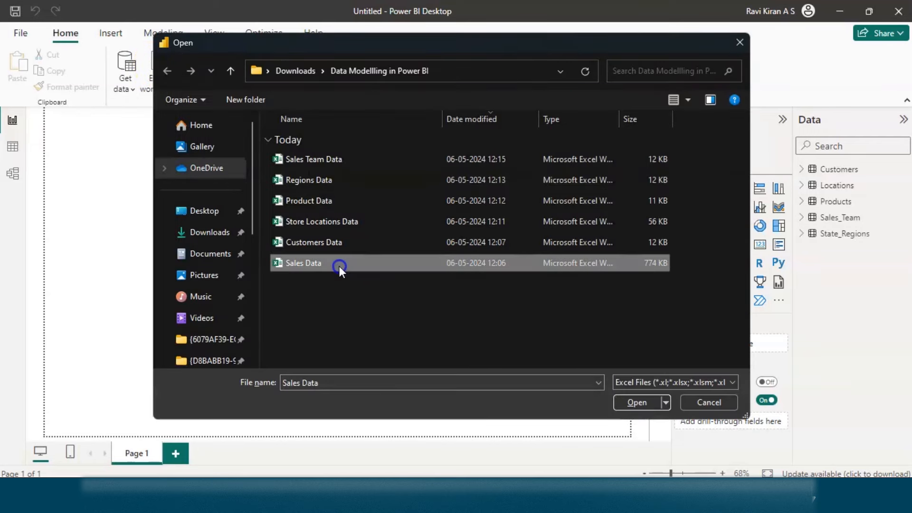
pyautogui.click(623, 404)
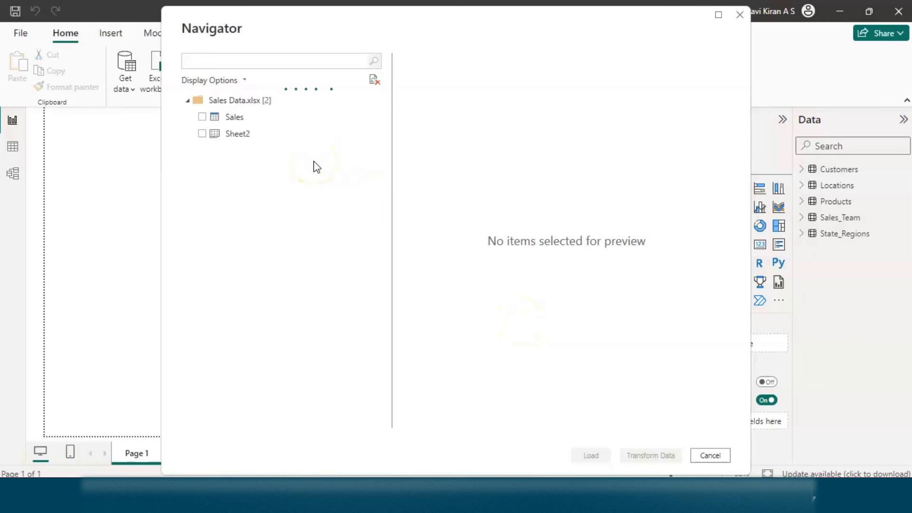
pyautogui.click(204, 119)
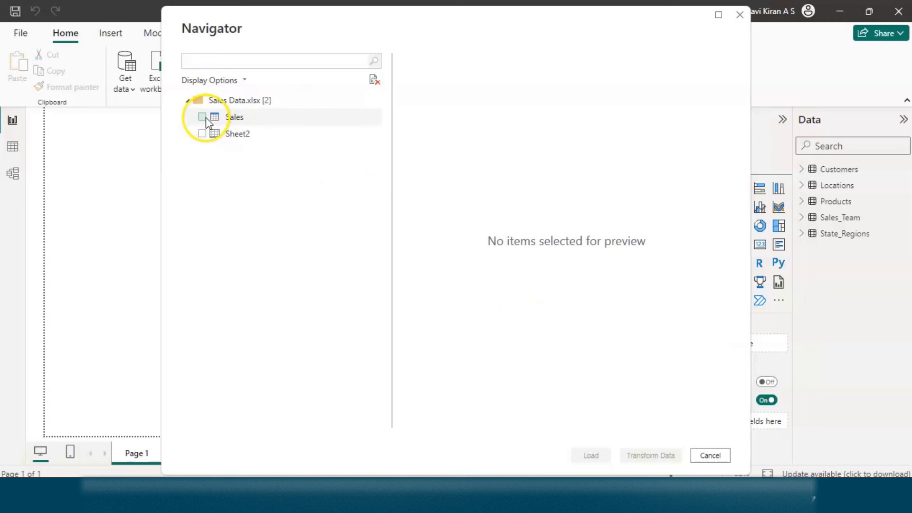
pyautogui.click(594, 451)
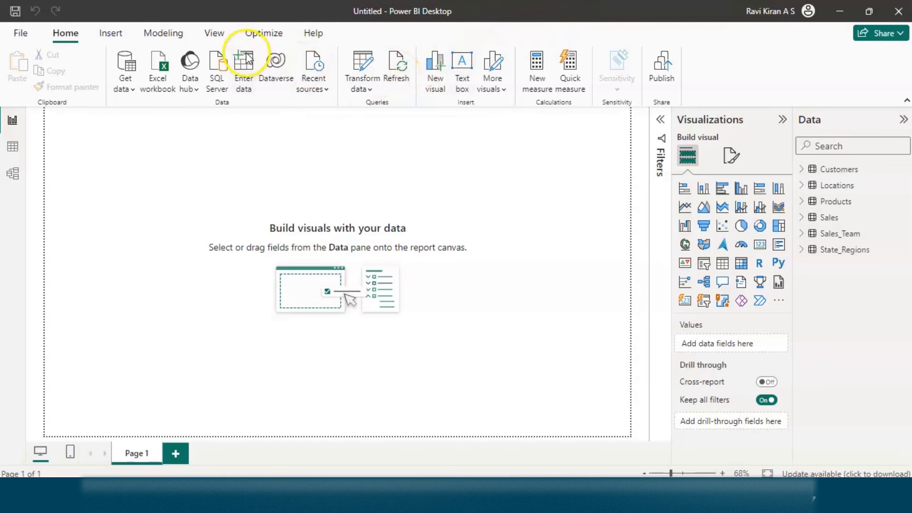
# Review the relationships between the loaded tables and run Autodetect to check for further ones.
pyautogui.click(168, 33)
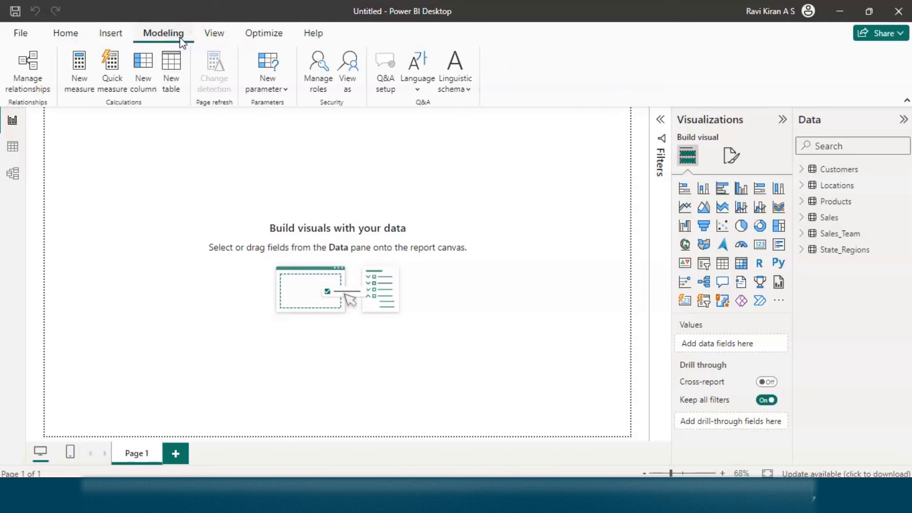
pyautogui.click(41, 76)
pyautogui.click(661, 395)
pyautogui.click(300, 358)
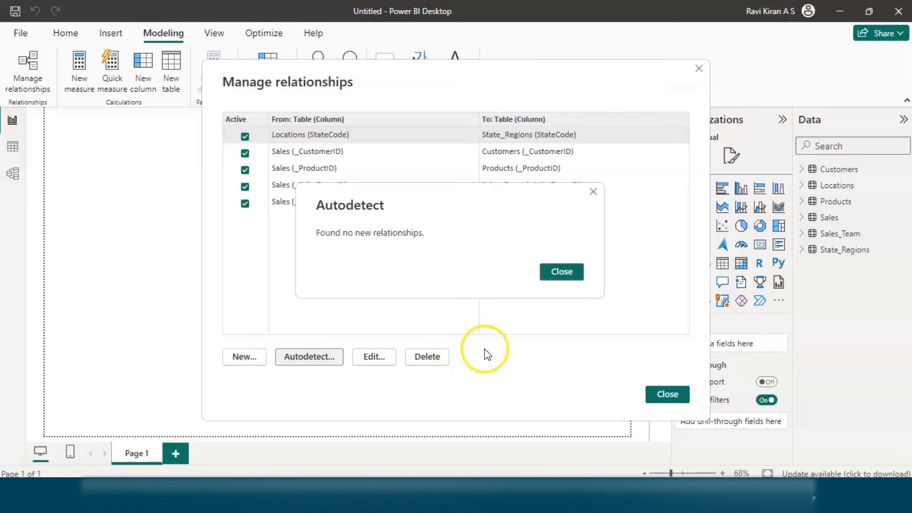
pyautogui.click(546, 272)
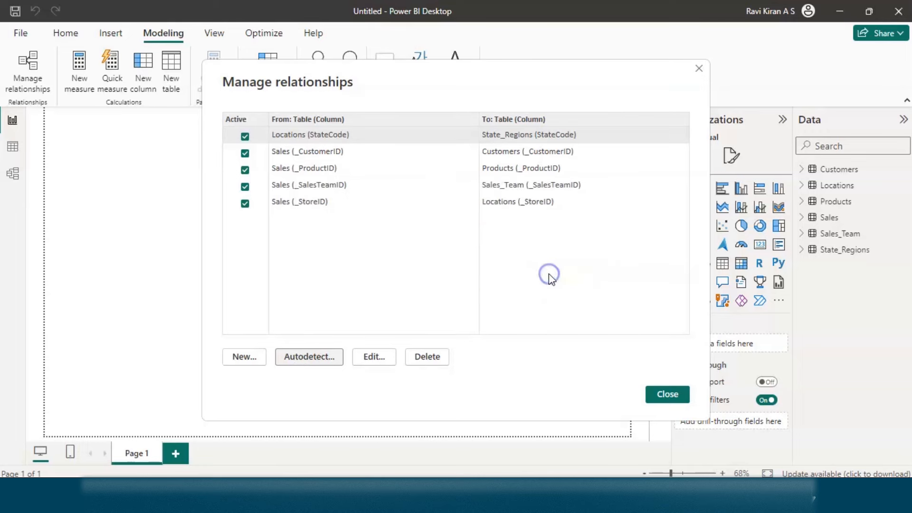
pyautogui.click(652, 393)
# Review the current file's Data Load options for importing and autodetecting relationships.
pyautogui.click(27, 34)
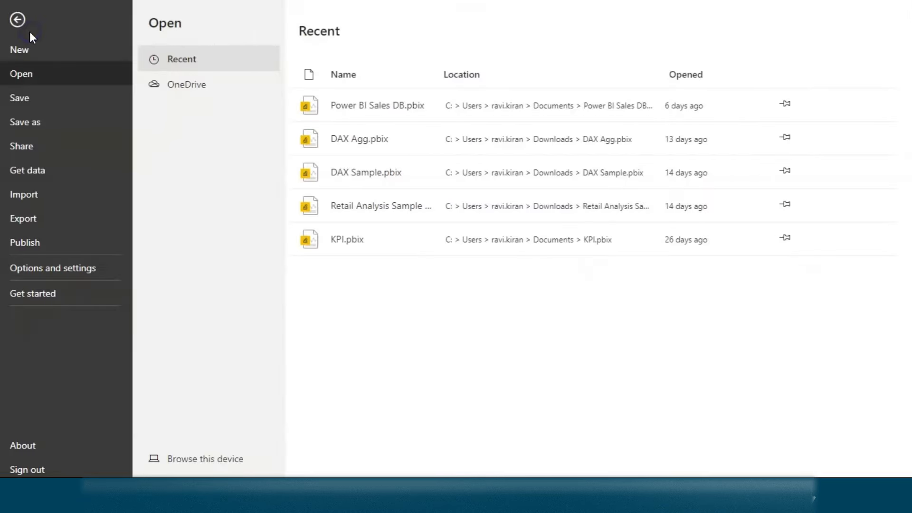
pyautogui.click(29, 170)
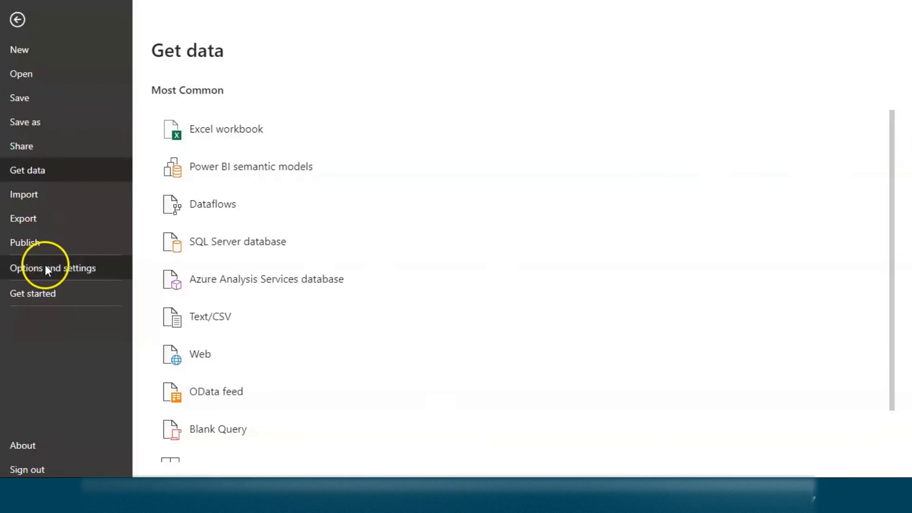
pyautogui.click(45, 266)
pyautogui.click(202, 90)
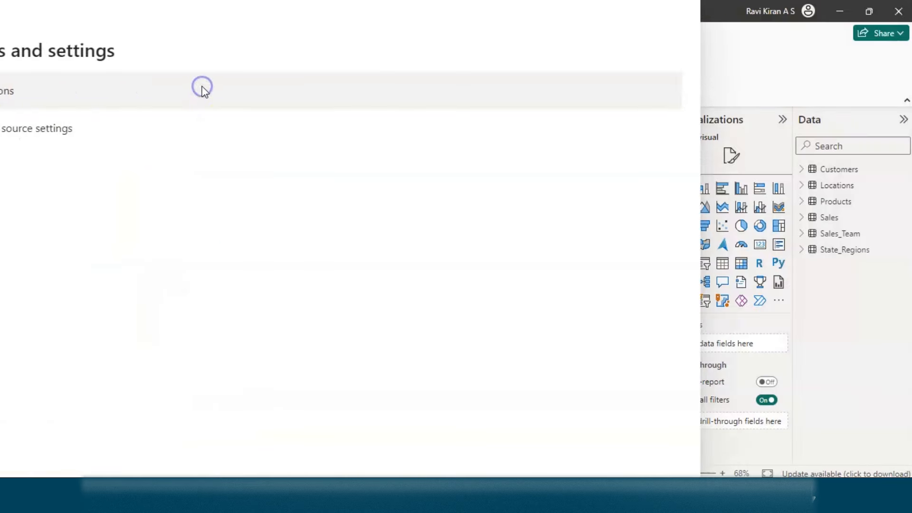
pyautogui.click(244, 200)
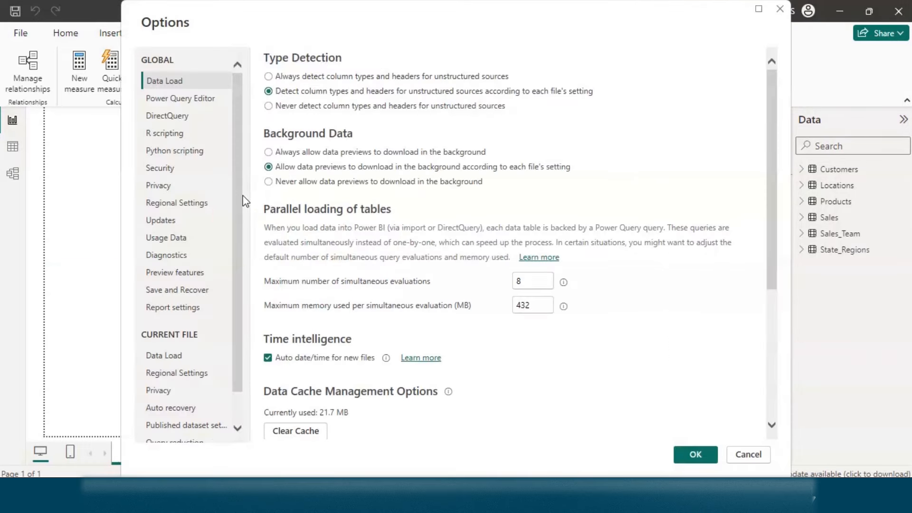
pyautogui.click(185, 377)
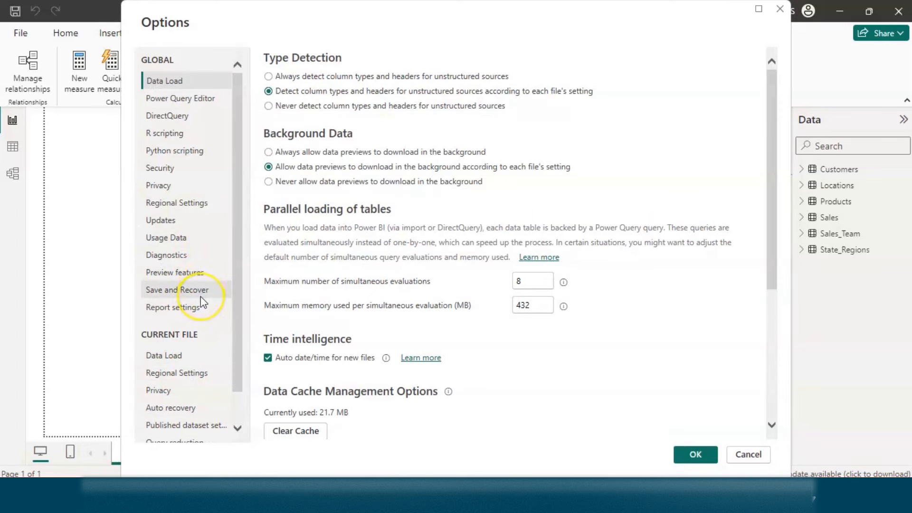
pyautogui.scroll(-2, 200, 297)
pyautogui.click(179, 325)
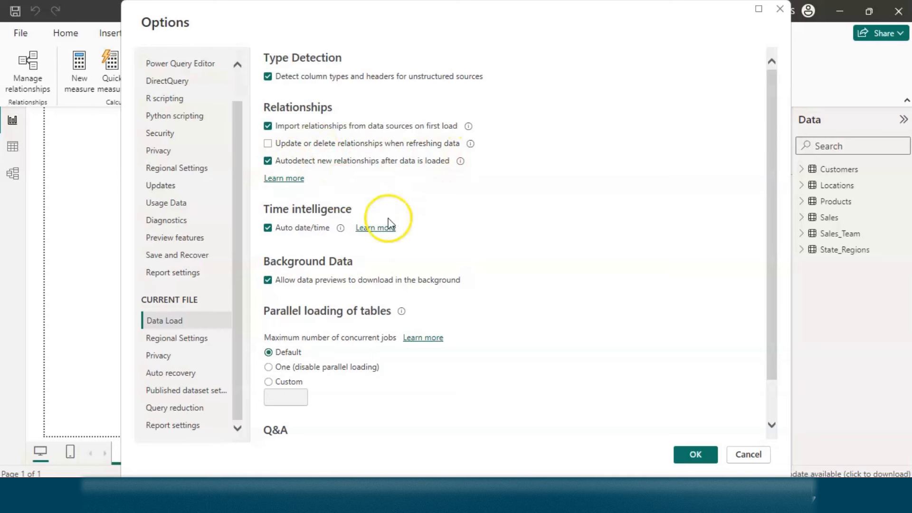
pyautogui.click(677, 449)
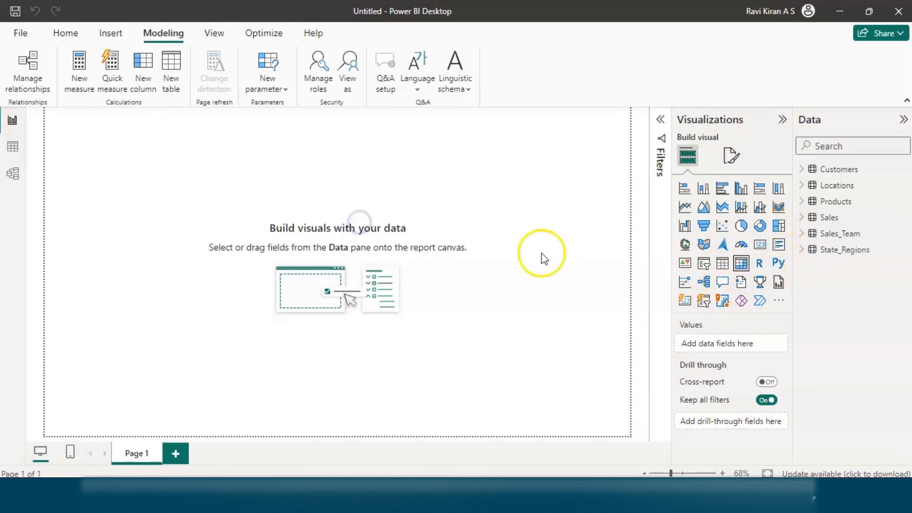
# Add a matrix visual to Page 1 and enlarge it to cover much of the canvas.
pyautogui.click(741, 262)
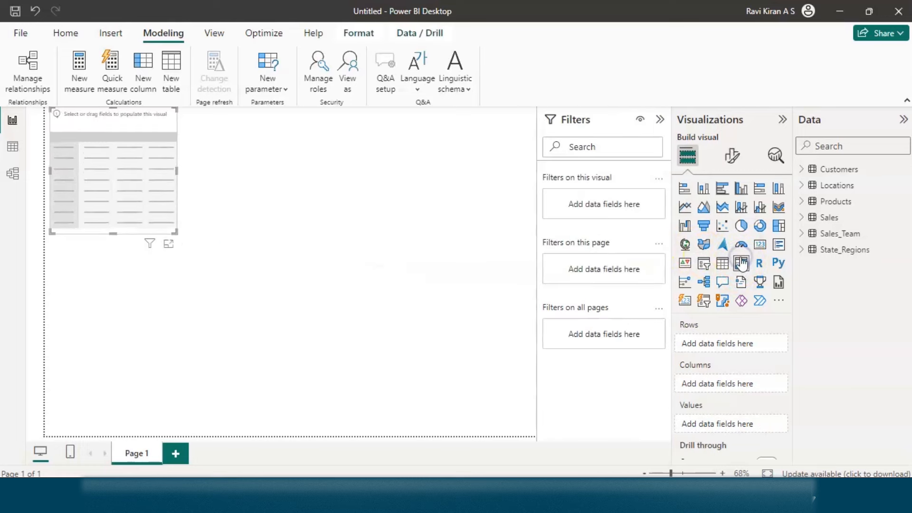
pyautogui.moveTo(141, 214); pyautogui.dragTo(378, 332)
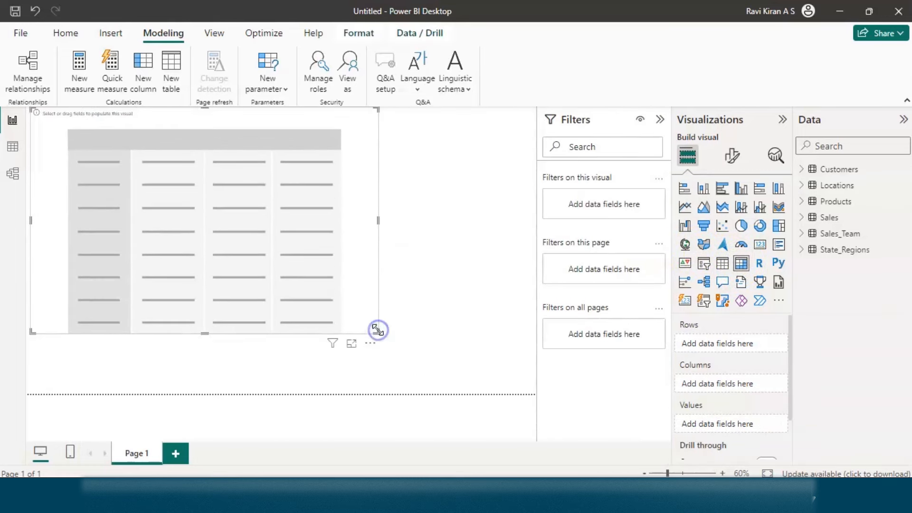
# Add the Region and State fields from State_Regions to the matrix rows, with State beneath Region.
pyautogui.click(809, 186)
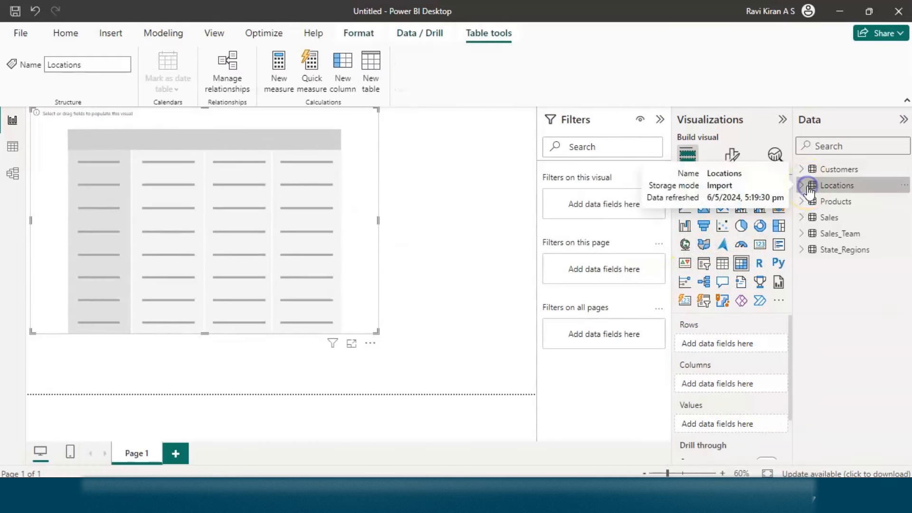
pyautogui.click(802, 187)
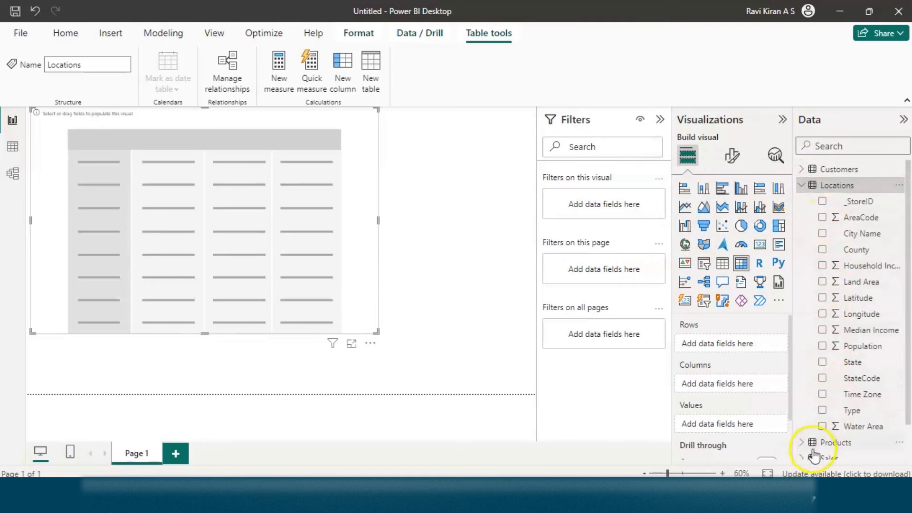
pyautogui.scroll(-2, 814, 432)
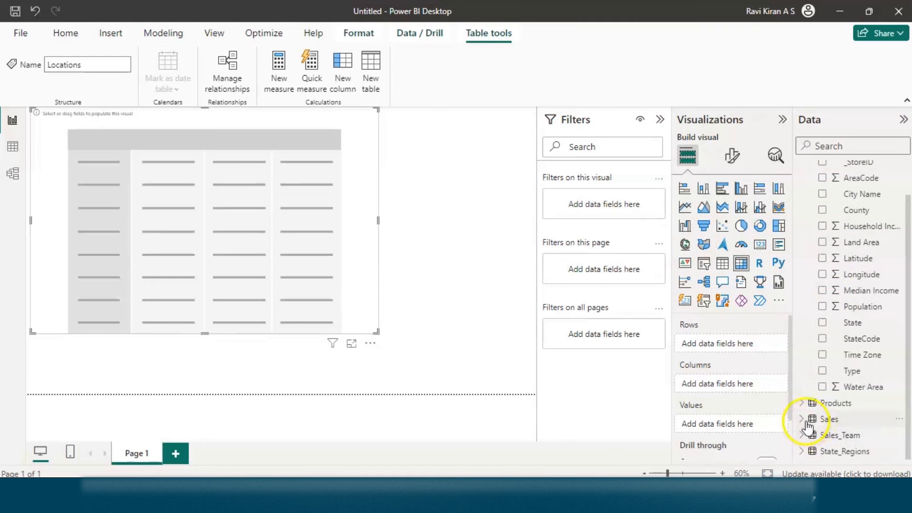
pyautogui.click(809, 455)
pyautogui.moveTo(818, 421); pyautogui.dragTo(686, 345)
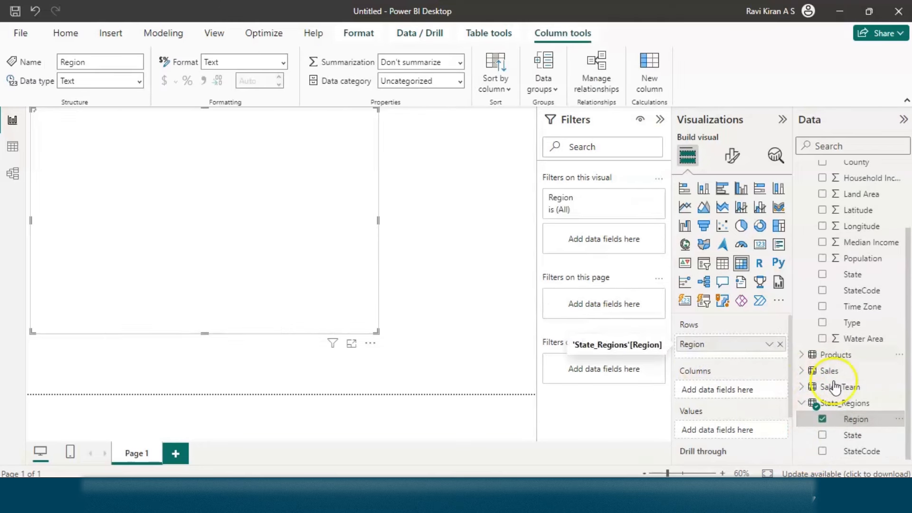
pyautogui.moveTo(845, 443); pyautogui.dragTo(721, 362)
# Add the OrderNumber field from the Sales table to the matrix values.
pyautogui.scroll(3, 820, 257)
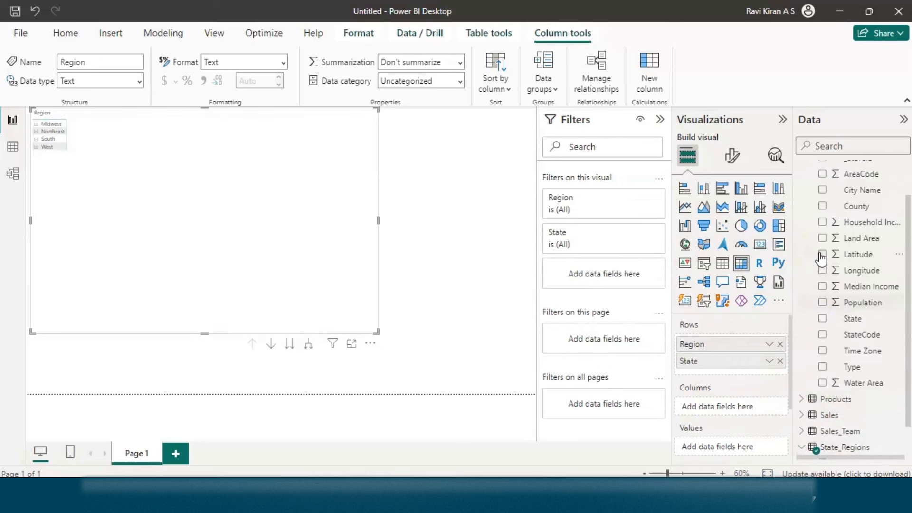
pyautogui.scroll(-3, 820, 259)
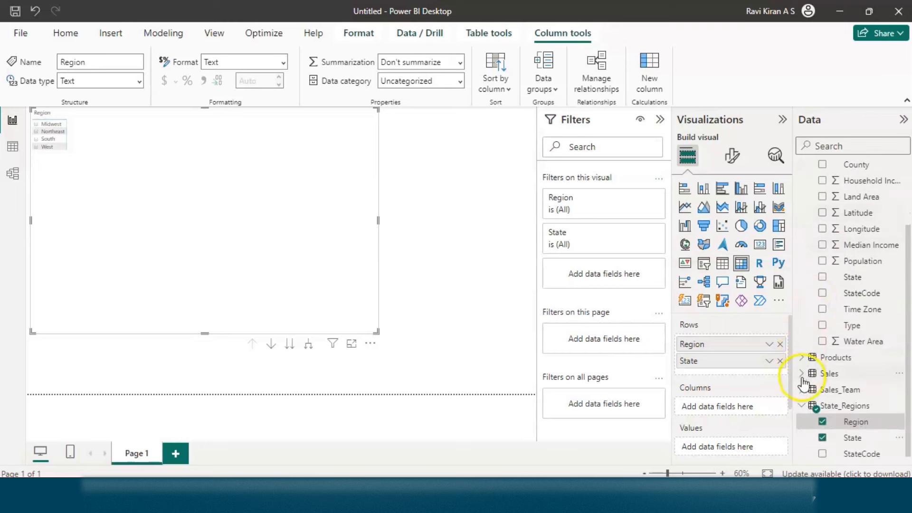
pyautogui.click(802, 376)
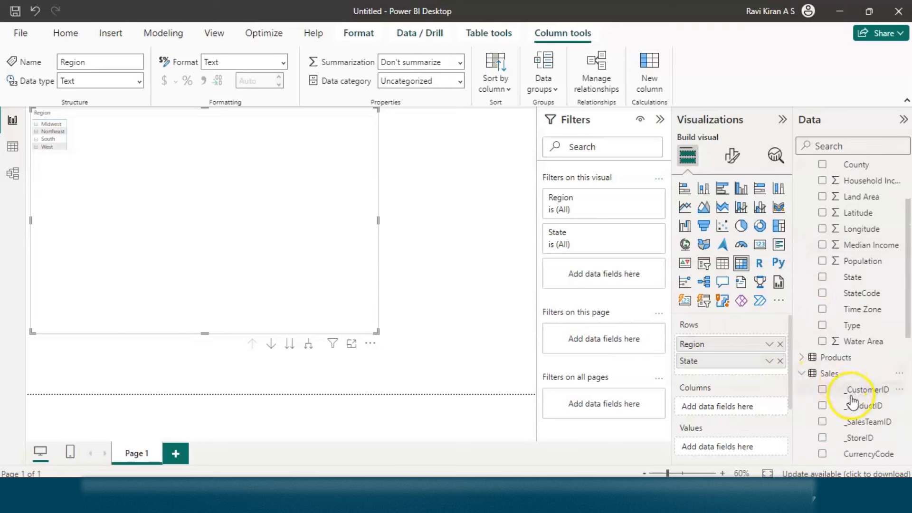
pyautogui.scroll(-2, 855, 447)
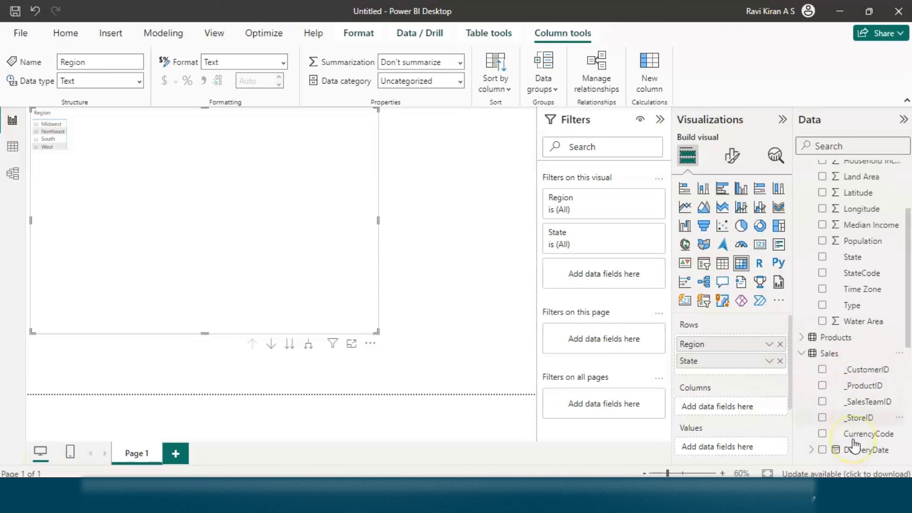
pyautogui.scroll(-3, 854, 442)
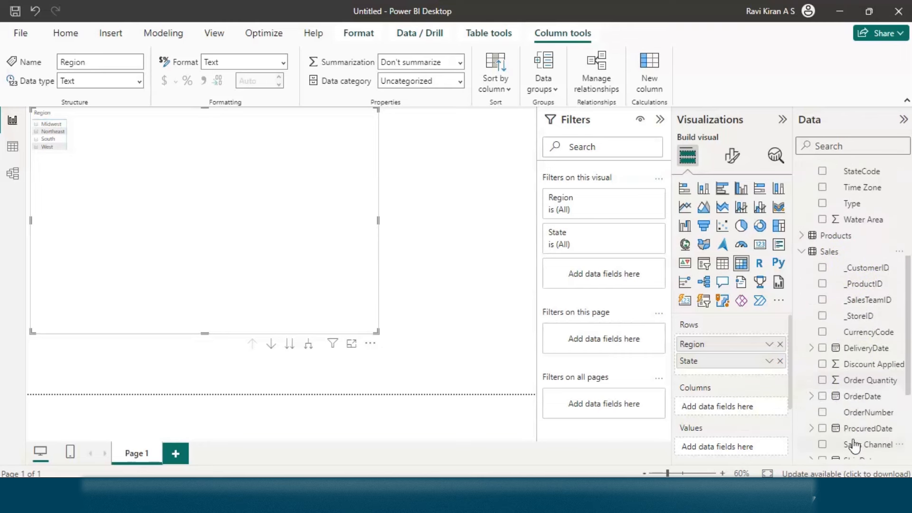
pyautogui.scroll(-1, 855, 444)
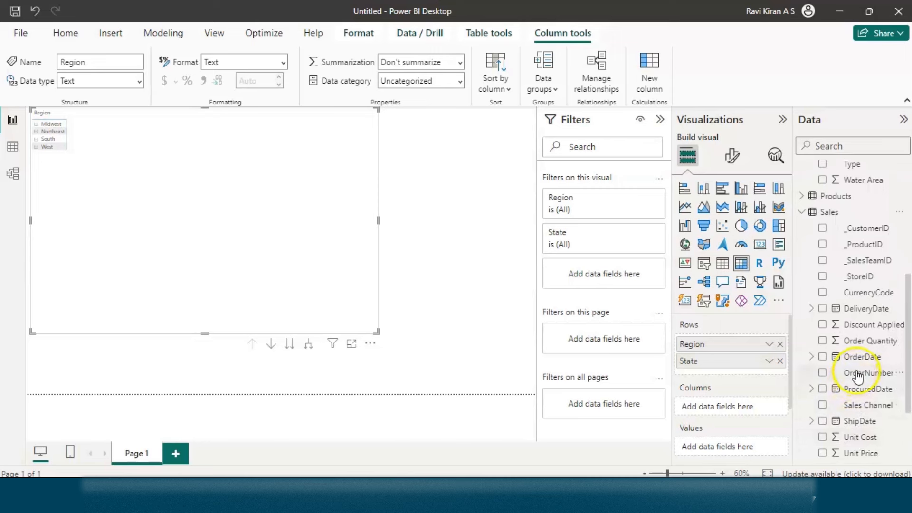
pyautogui.scroll(-2, 857, 377)
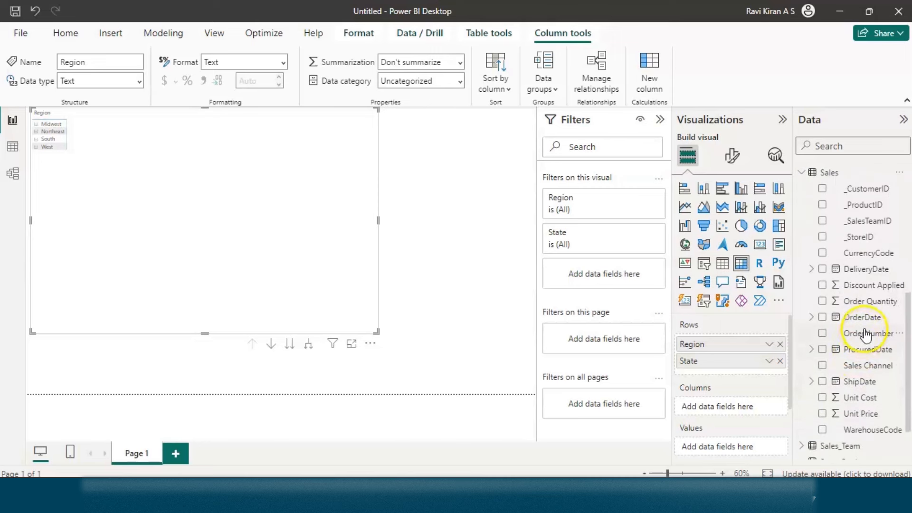
pyautogui.moveTo(862, 339); pyautogui.dragTo(715, 451)
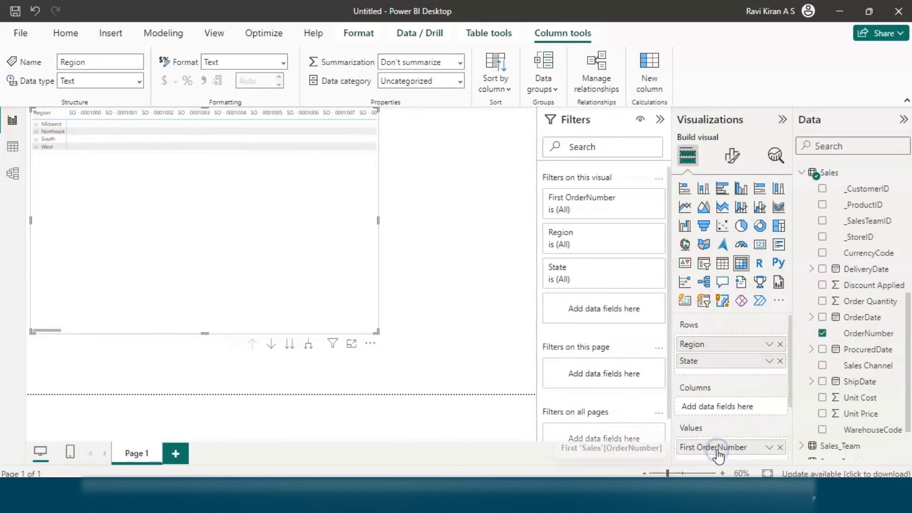
# Summarize the matrix's OrderNumber values by Count.
pyautogui.scroll(-1, 711, 456)
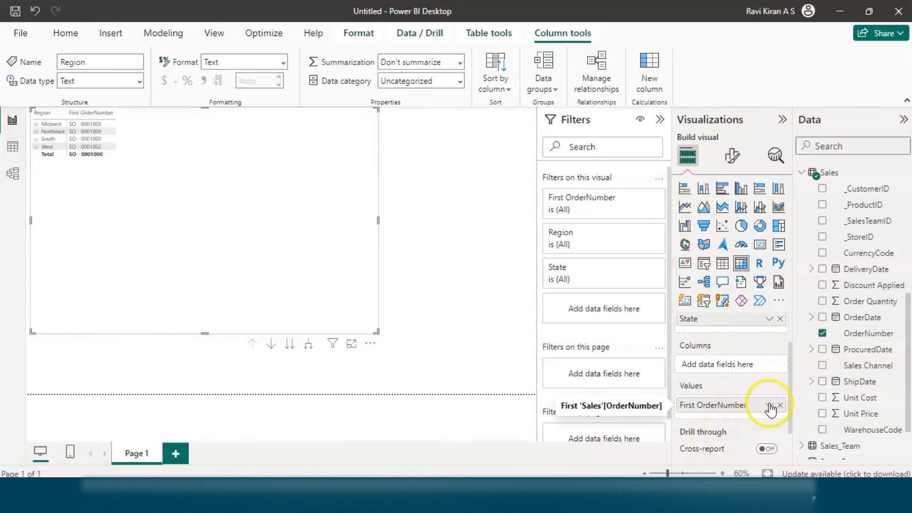
pyautogui.click(769, 405)
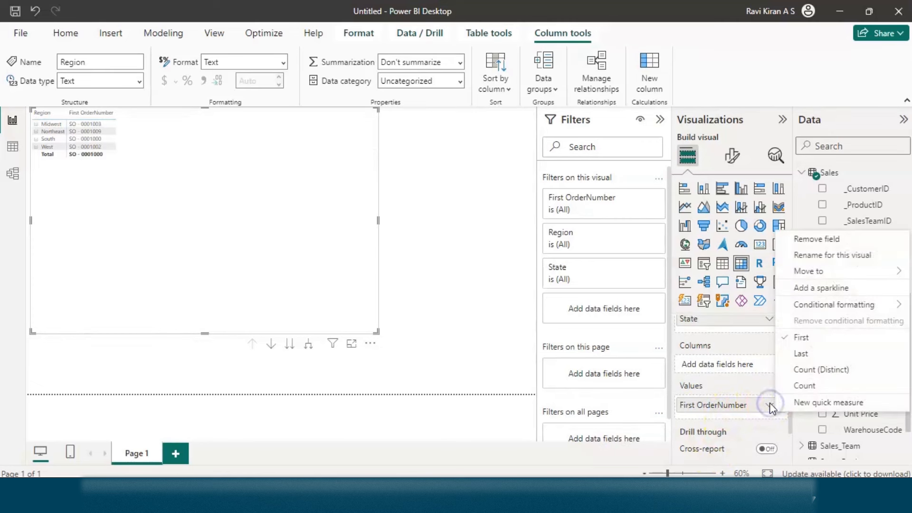
pyautogui.click(794, 385)
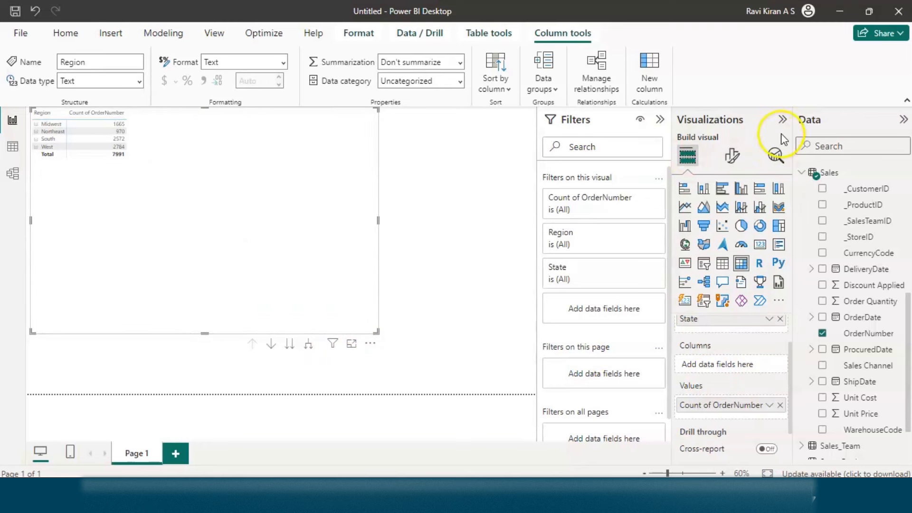
# Collapse the Visualizations, Data and Filters panes and show the matrix in focus mode.
pyautogui.click(783, 120)
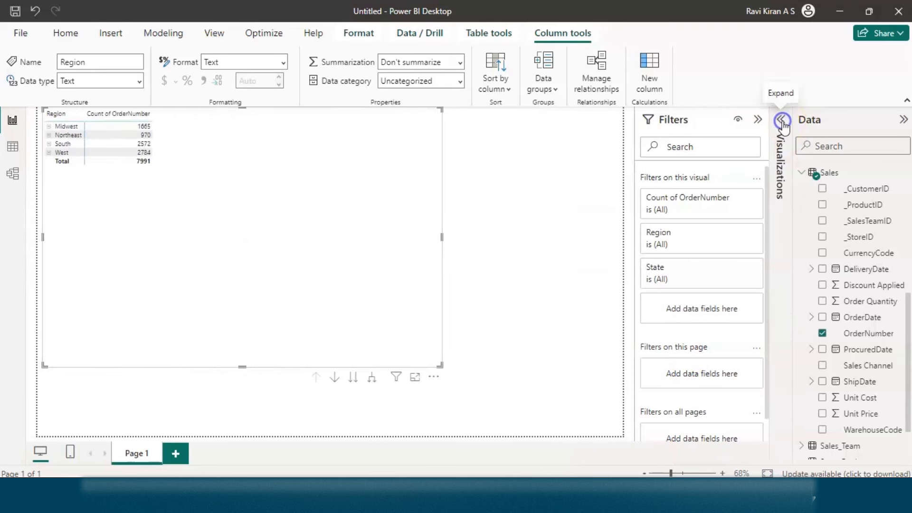
pyautogui.click(903, 120)
pyautogui.click(855, 120)
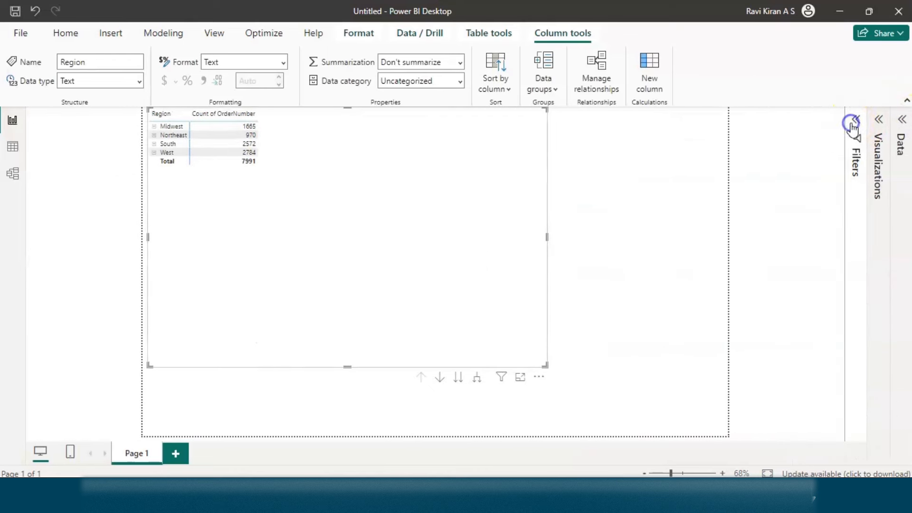
pyautogui.click(517, 377)
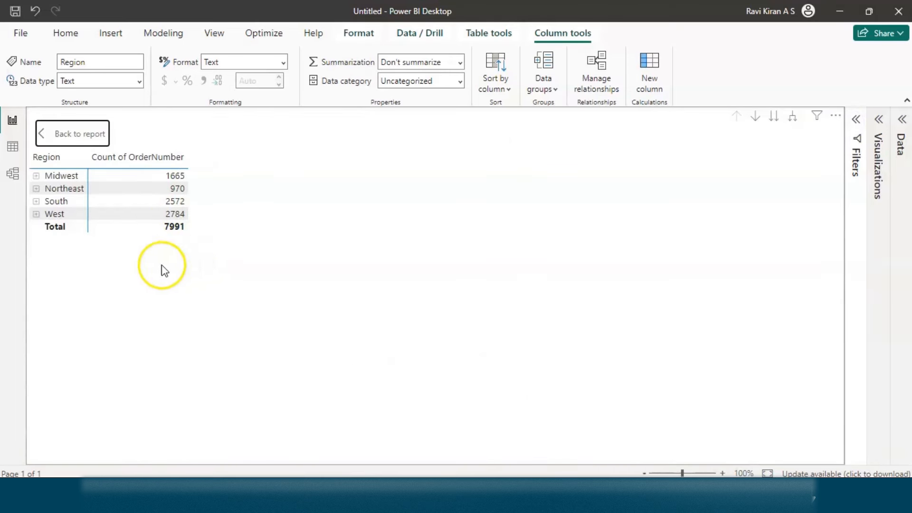
# Expand the Midwest and Northeast regions in the matrix to list their states, and return to the report page.
pyautogui.click(35, 176)
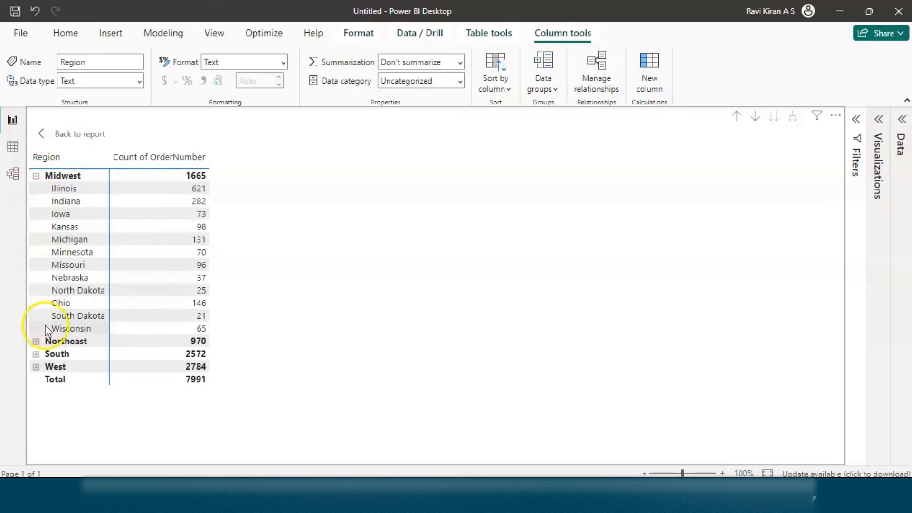
pyautogui.click(36, 342)
pyautogui.scroll(-1, 37, 343)
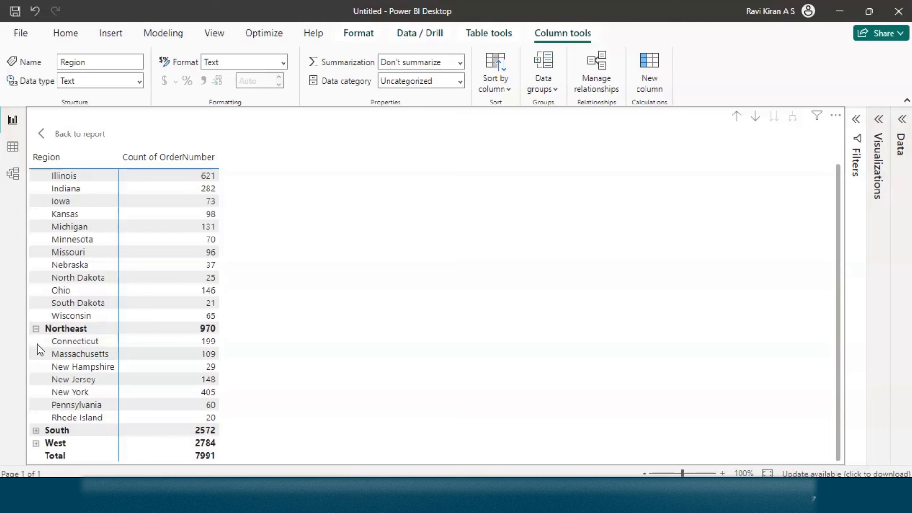
pyautogui.hotkey('shift', 'Tab')
pyautogui.hotkey('shift', 'Tab')
pyautogui.hotkey('shift', 'Tab')
pyautogui.hotkey('shift', 'Tab')
pyautogui.hotkey('shift', 'Tab')
pyautogui.hotkey('shift', 'Tab')
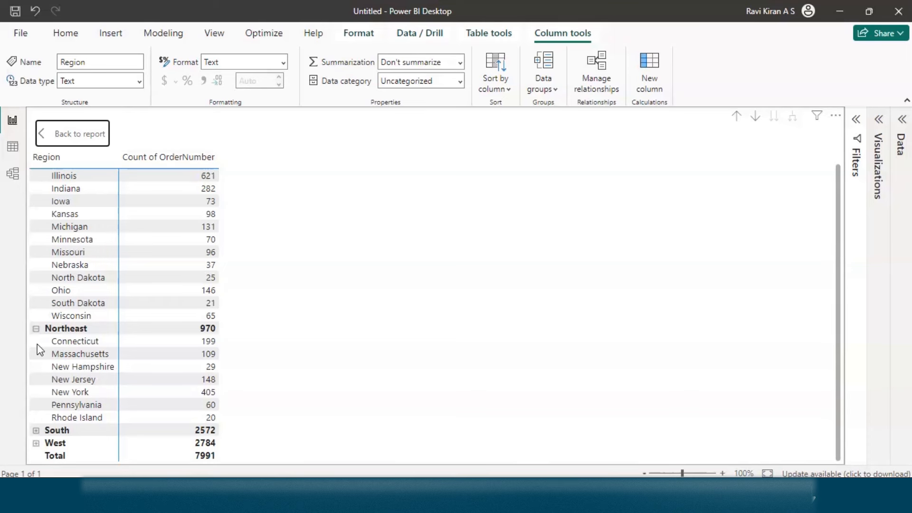
pyautogui.press('Return')
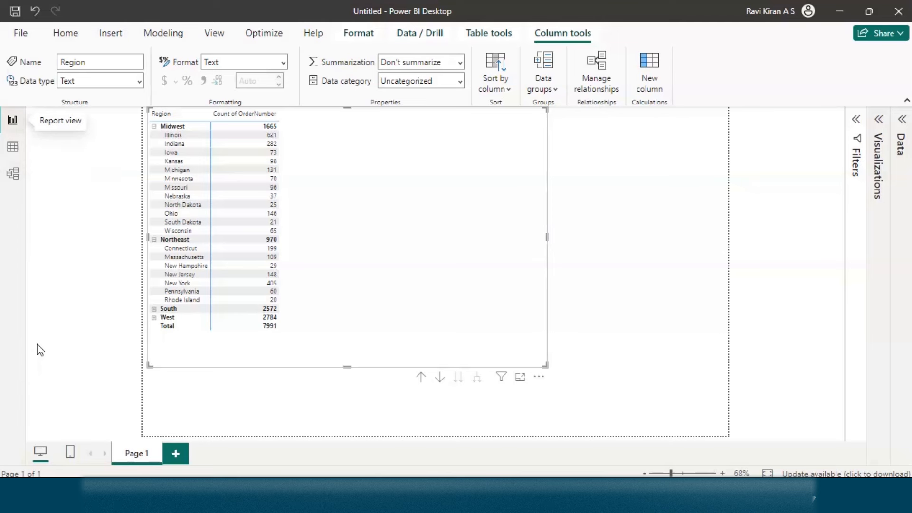
# Switch to Table view and inspect the data in the Customers, Locations and Products tables.
pyautogui.press('Down')
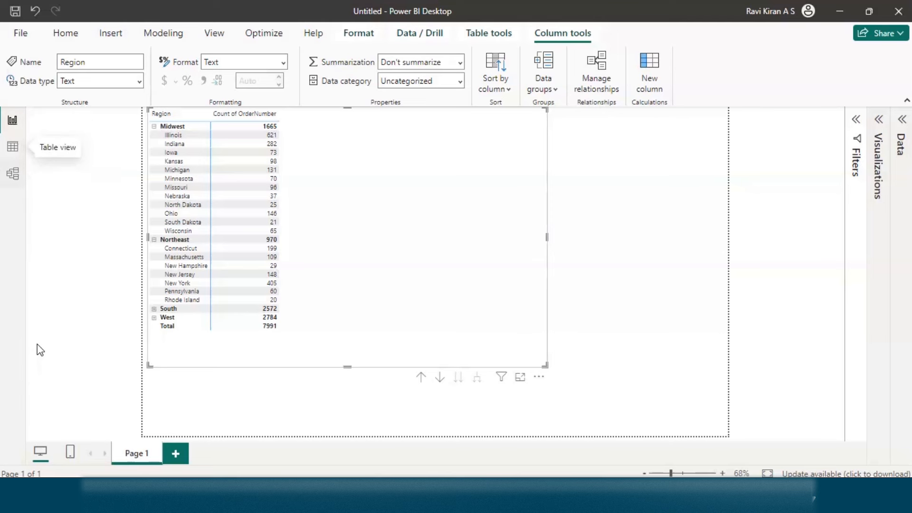
pyautogui.press('Down')
pyautogui.press('Up')
pyautogui.press('Return')
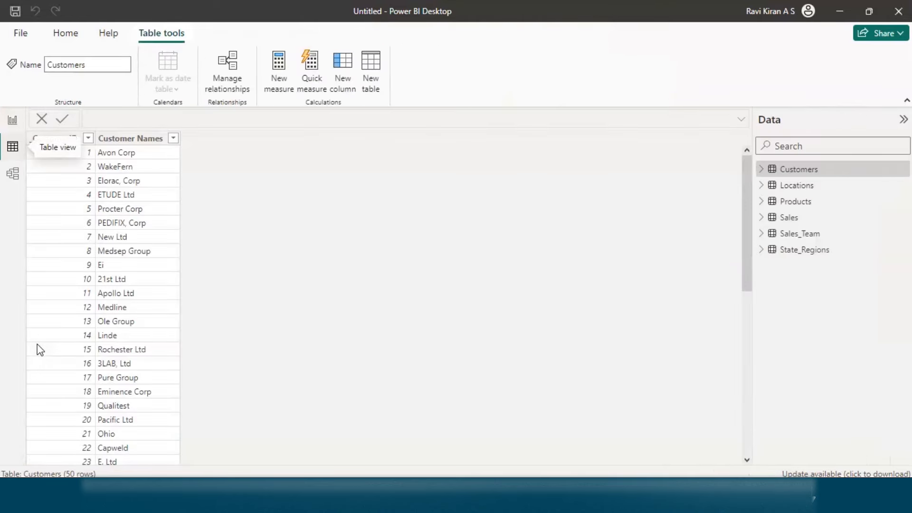
pyautogui.click(797, 186)
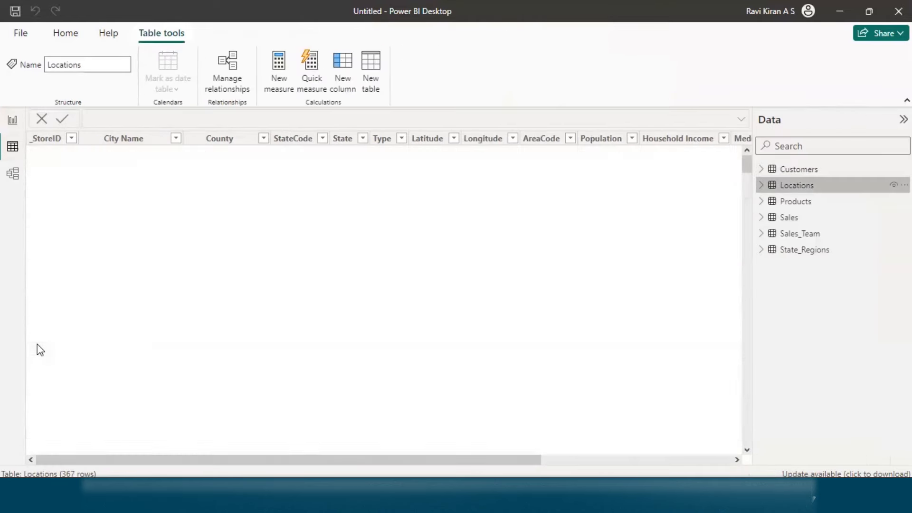
pyautogui.click(795, 201)
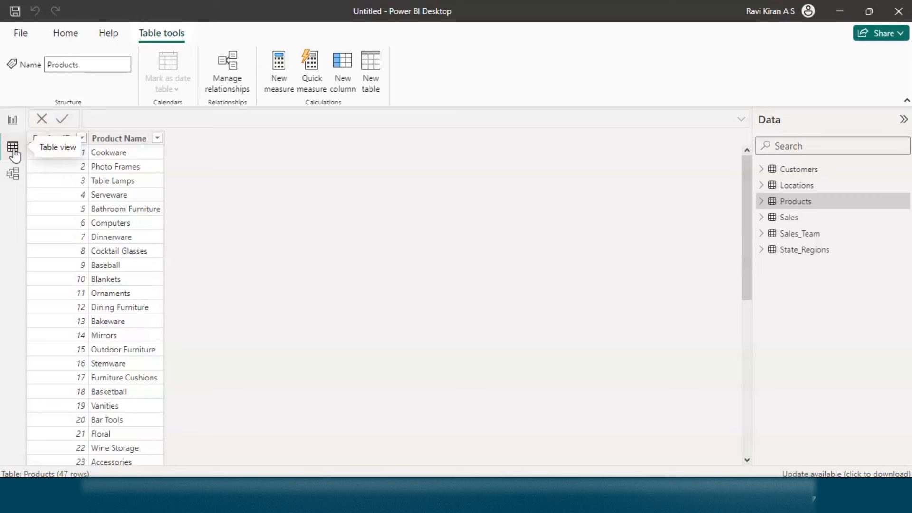
# Switch to Model view, collapse the Properties and Data panes, and examine the relationships between all the tables.
pyautogui.click(15, 171)
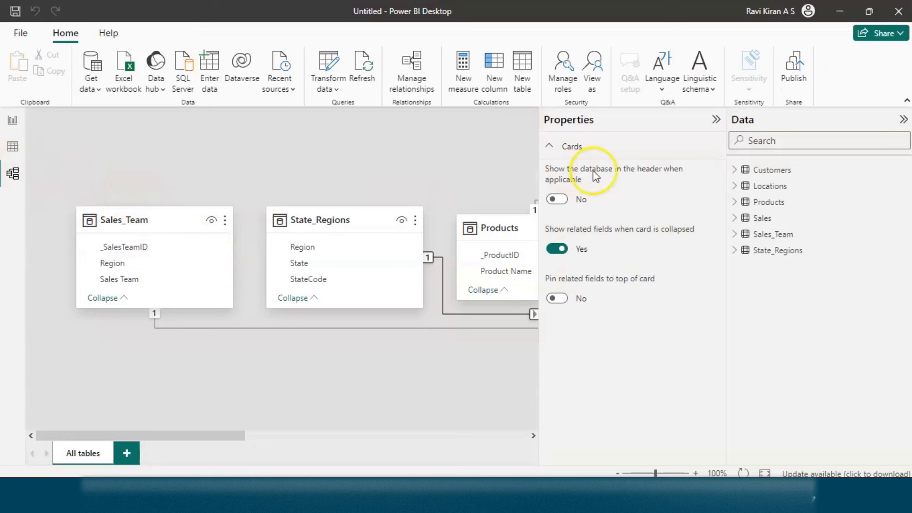
pyautogui.click(716, 120)
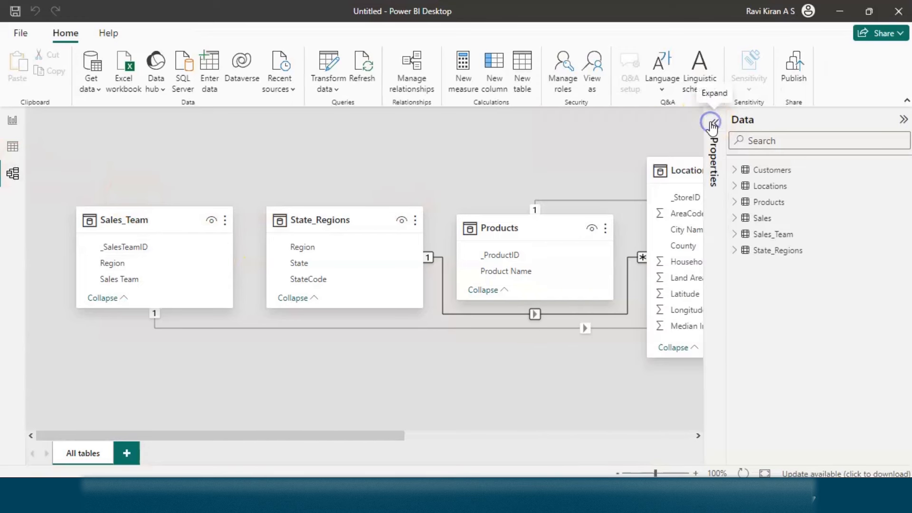
pyautogui.click(902, 119)
pyautogui.hscroll(10, 566, 270)
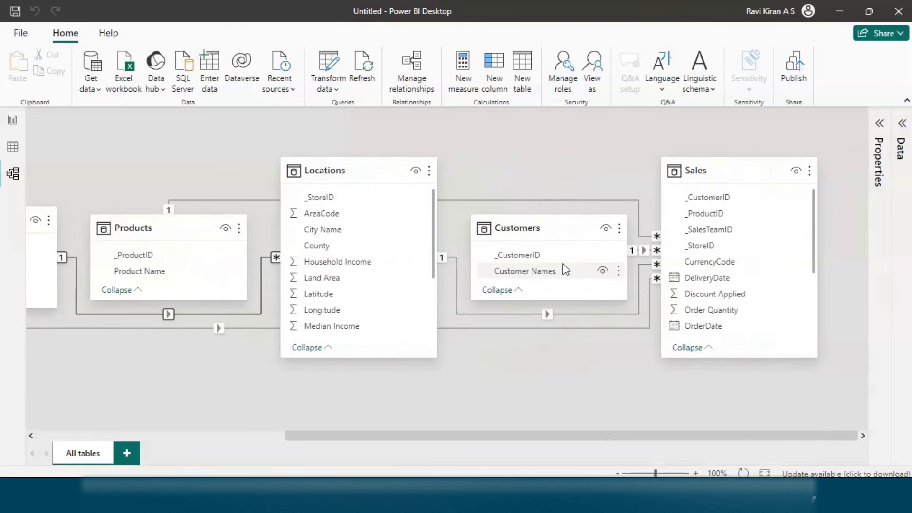
pyautogui.hscroll(-9, 565, 269)
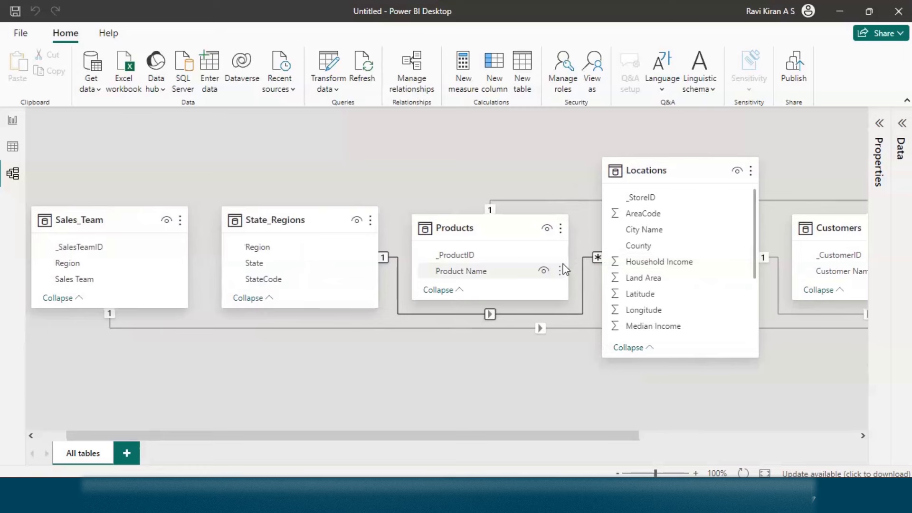
pyautogui.hscroll(-1, 565, 269)
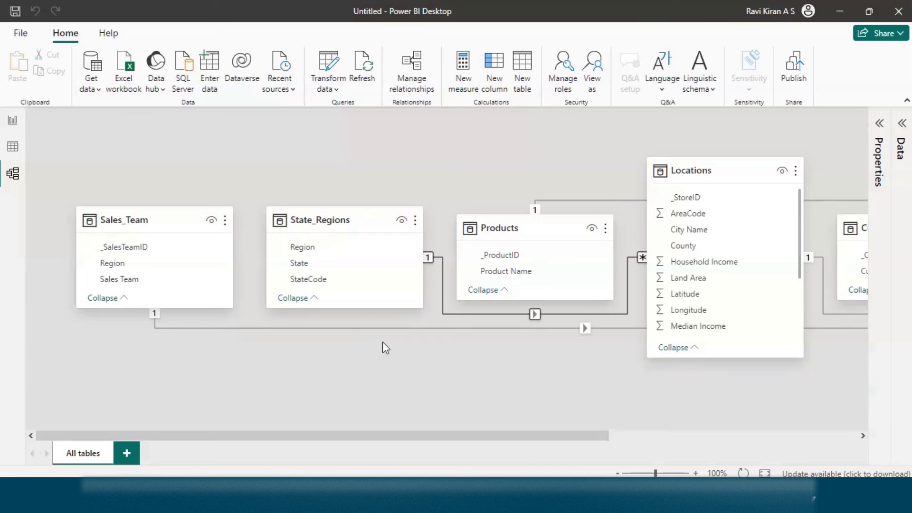
pyautogui.hscroll(3, 383, 342)
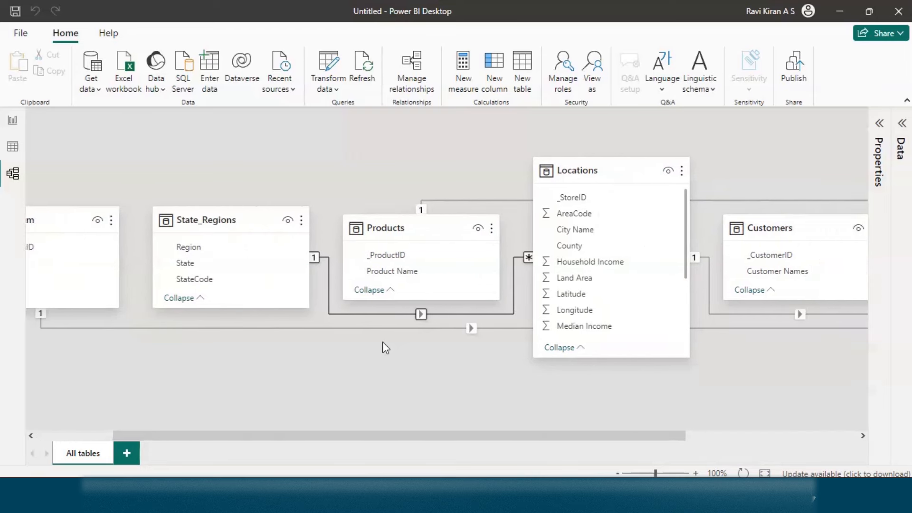
pyautogui.hscroll(4, 383, 341)
pyautogui.hscroll(-3, 383, 342)
# Review the settings of the relationship between Locations and State_Regions, including its cross filter direction options, and accept them as they are.
pyautogui.click(304, 329)
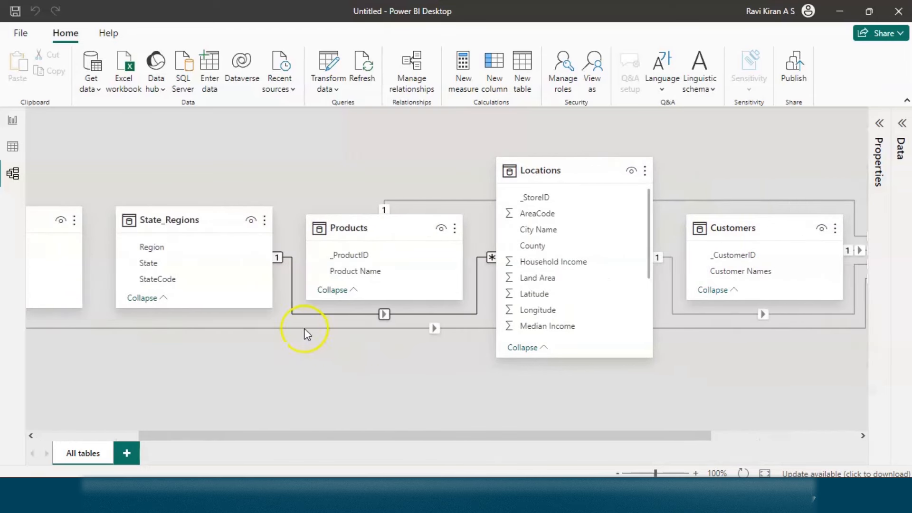
pyautogui.click(384, 312)
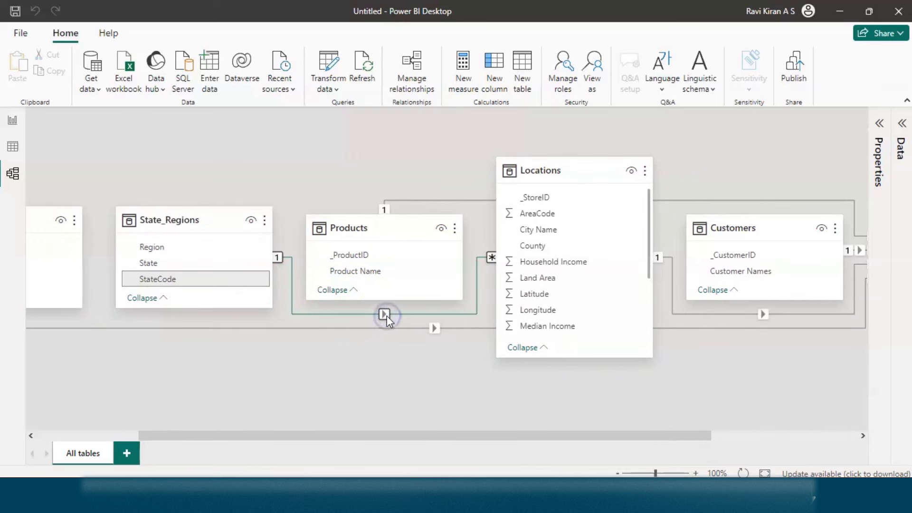
pyautogui.doubleClick(387, 315)
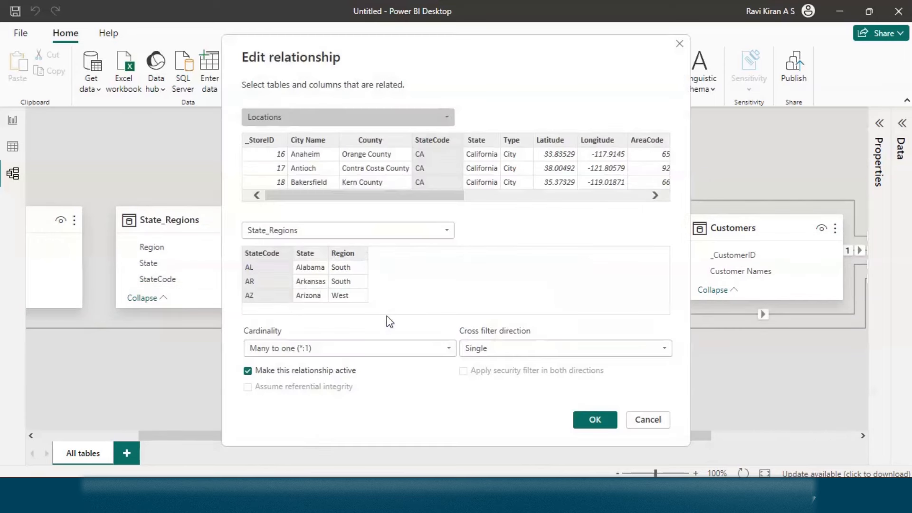
pyautogui.click(470, 340)
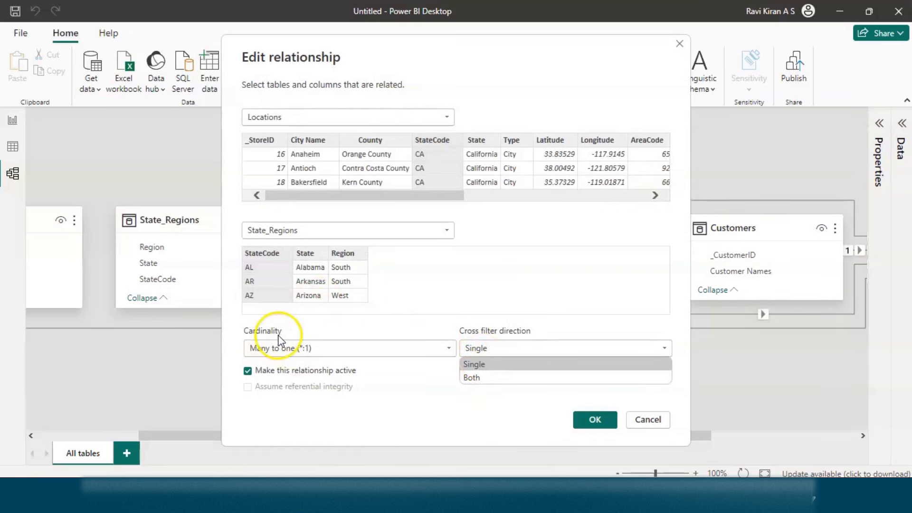
pyautogui.click(181, 369)
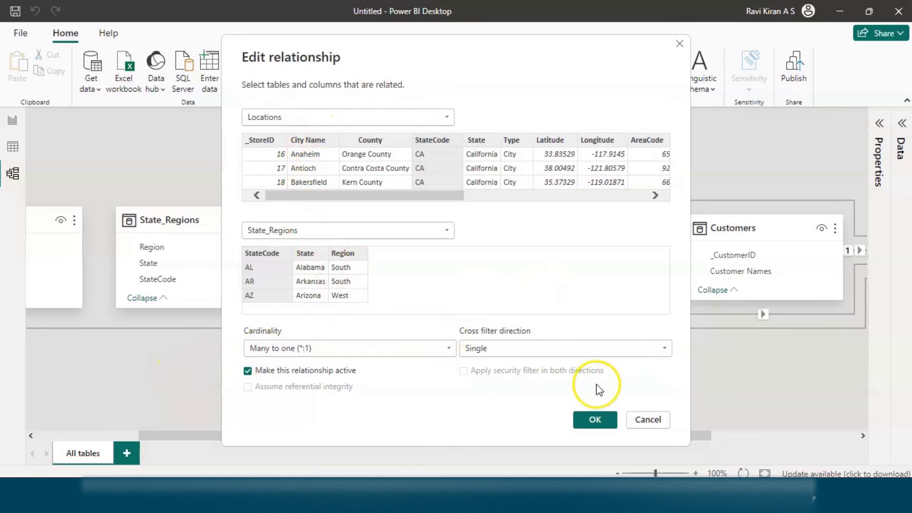
pyautogui.click(595, 420)
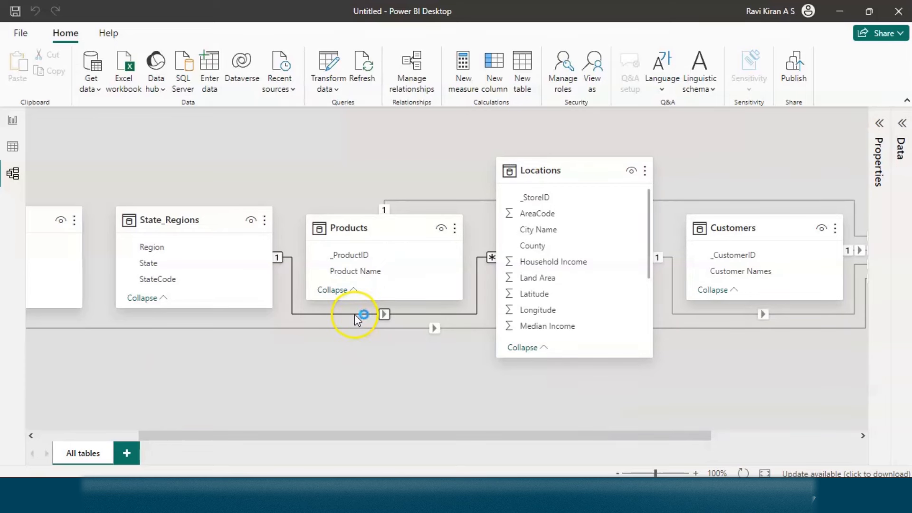
pyautogui.click(343, 360)
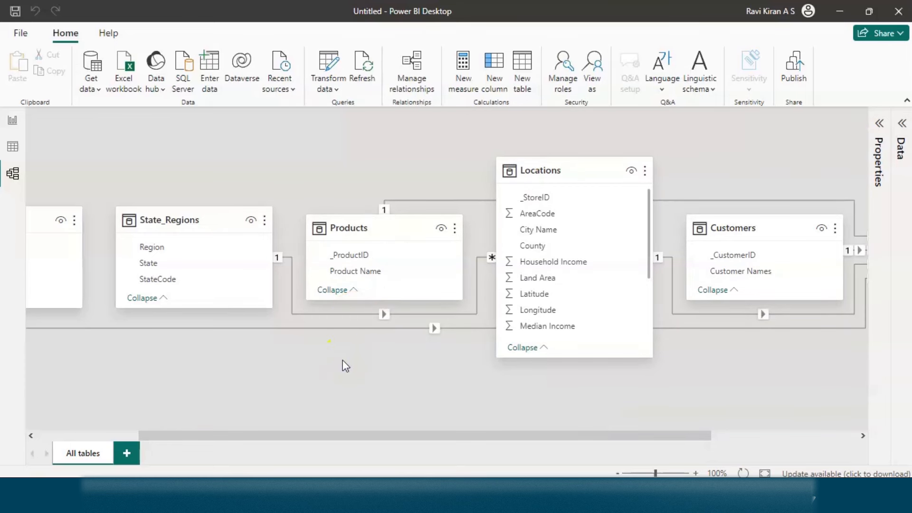
# Examine the relationship lines across the whole model diagram, from Sales_Team to Sales.
pyautogui.hscroll(-5, 343, 360)
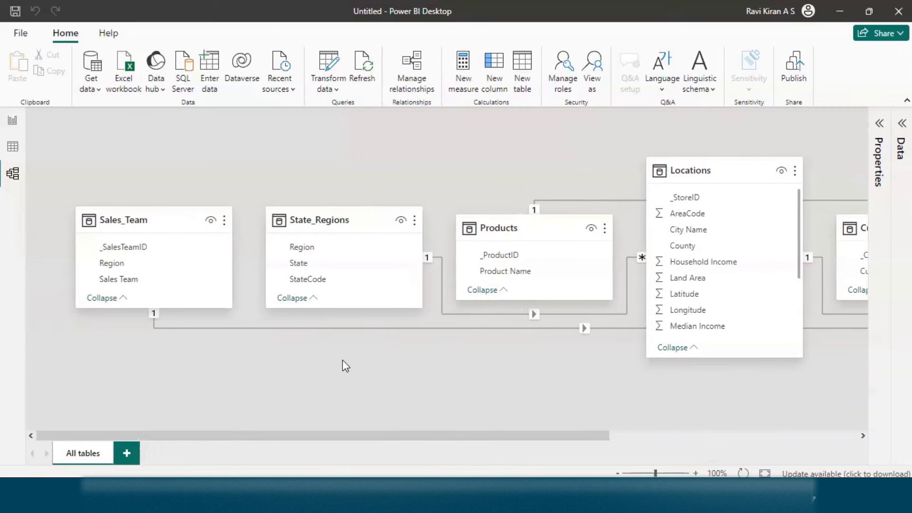
pyautogui.hscroll(12, 343, 360)
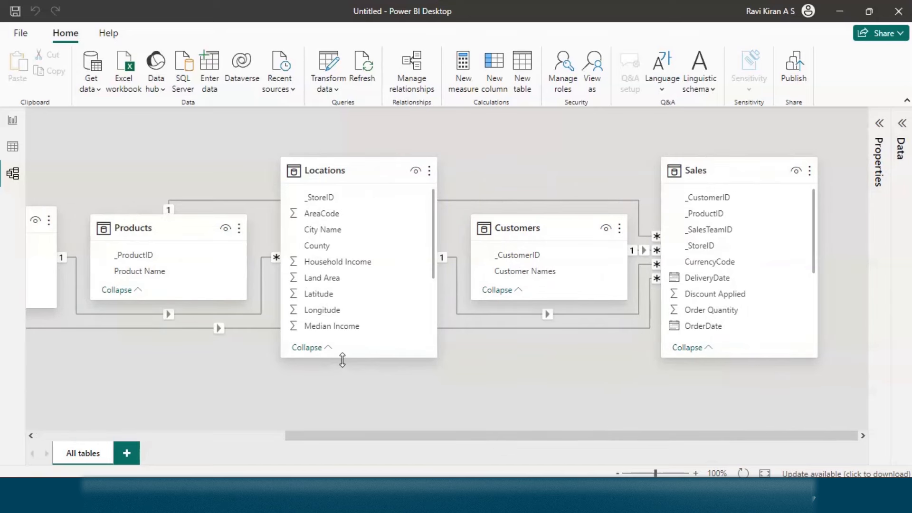
pyautogui.hscroll(-12, 342, 360)
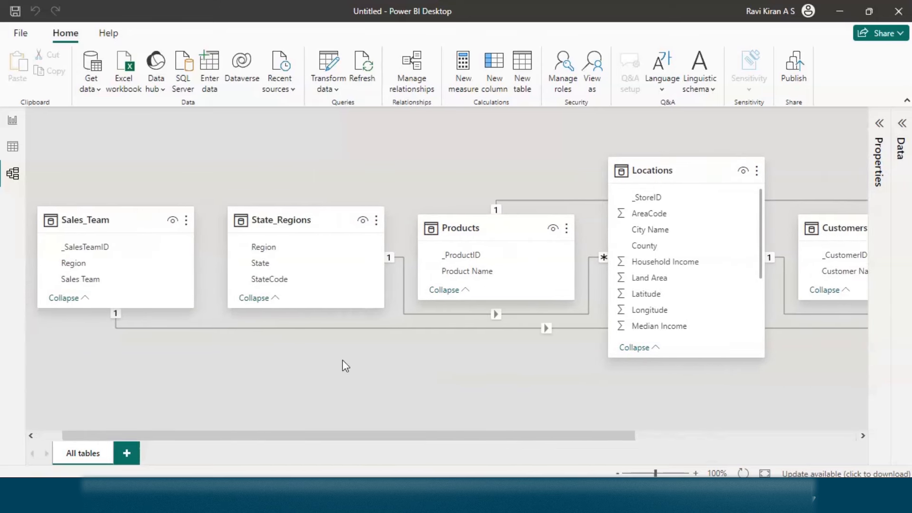